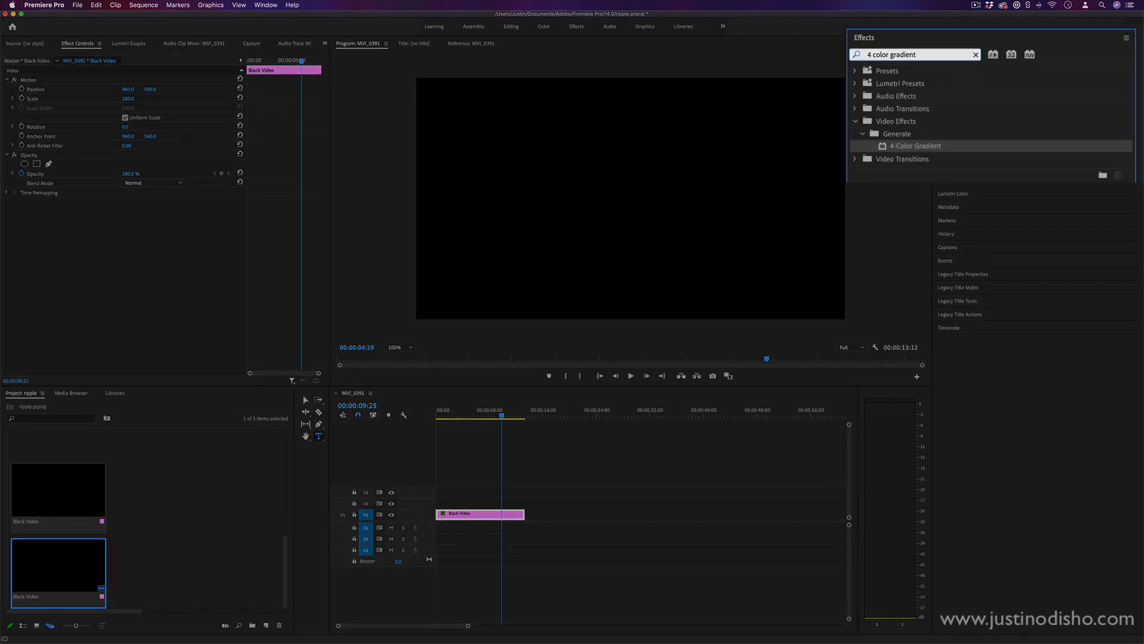
# Step: Apply the 4-Color Gradient effect to the Black Video clip on the timeline
pyautogui.click(899, 136)
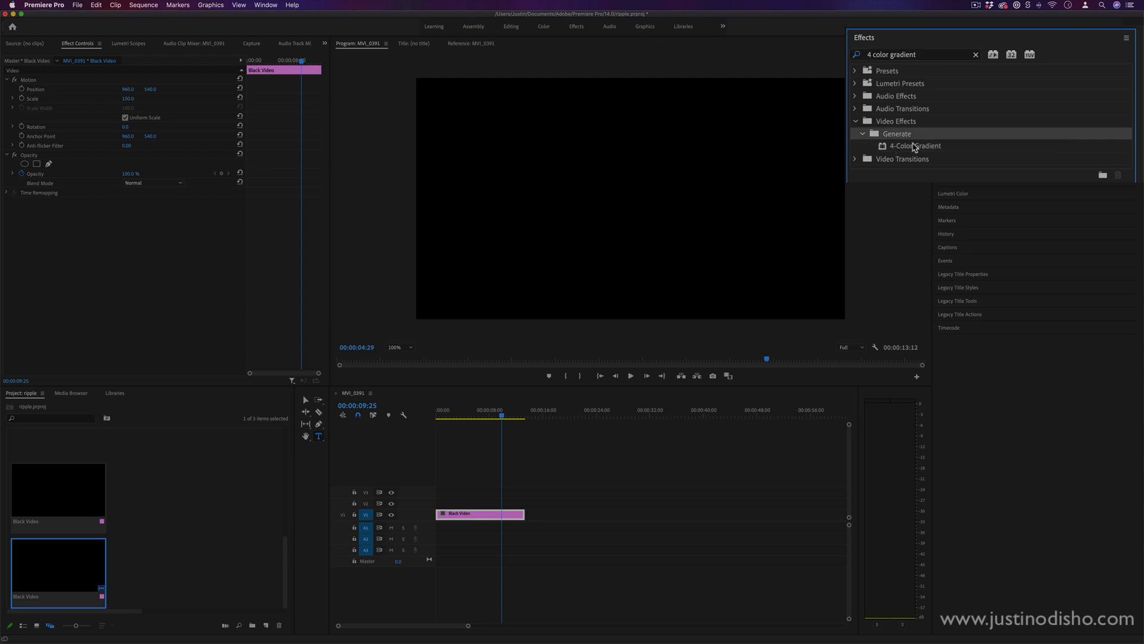
pyautogui.moveTo(919, 149); pyautogui.dragTo(539, 471)
pyautogui.moveTo(475, 520); pyautogui.dragTo(475, 519)
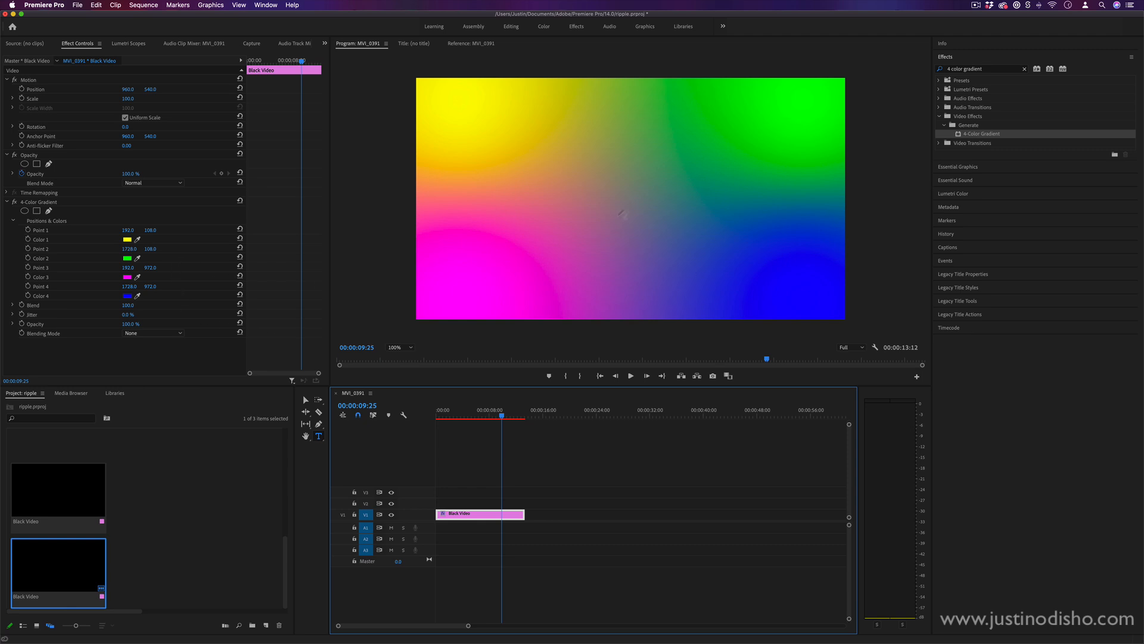
# Step: Enable keyframing for Color 1 through Color 4 at the very start of the clip
pyautogui.moveTo(494, 415); pyautogui.dragTo(450, 415)
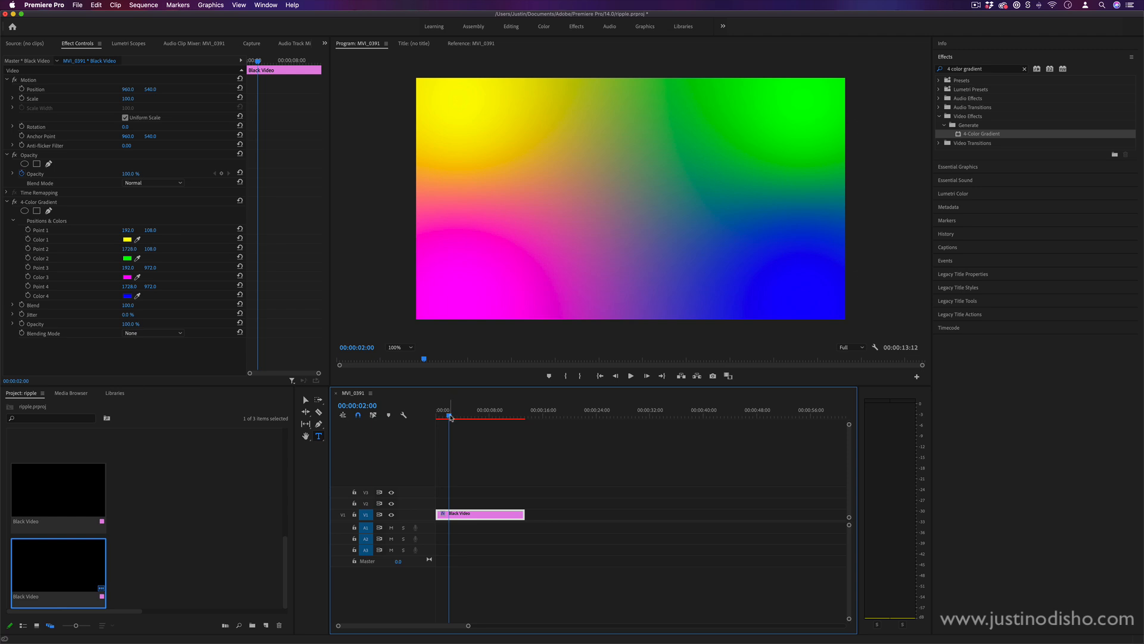
pyautogui.moveTo(451, 418); pyautogui.dragTo(418, 420)
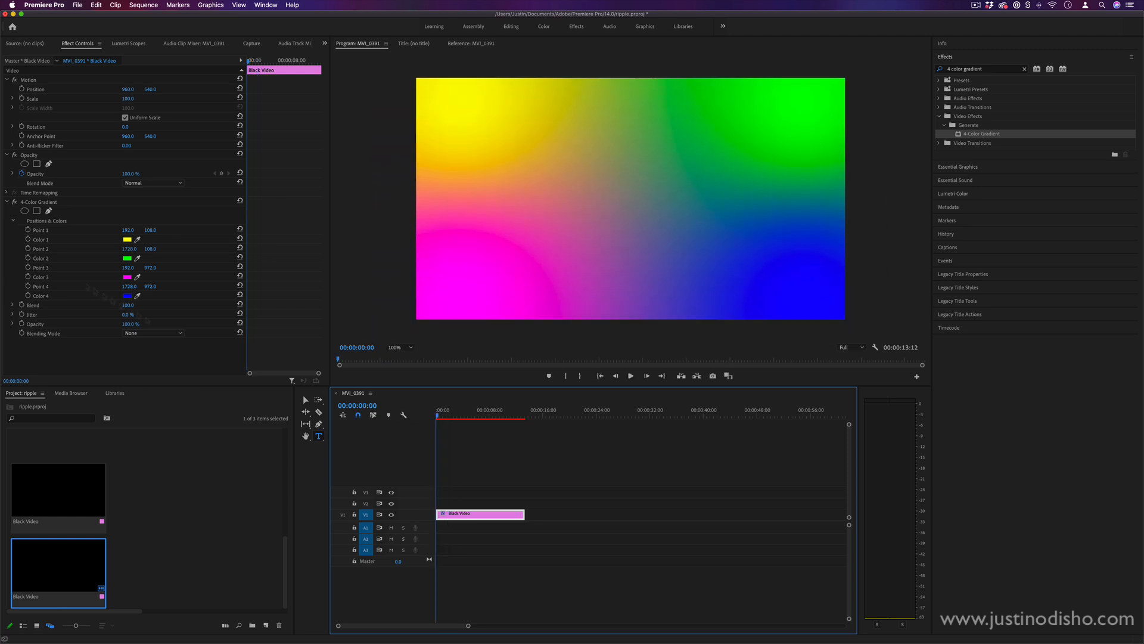
pyautogui.click(27, 239)
pyautogui.click(27, 258)
pyautogui.click(29, 274)
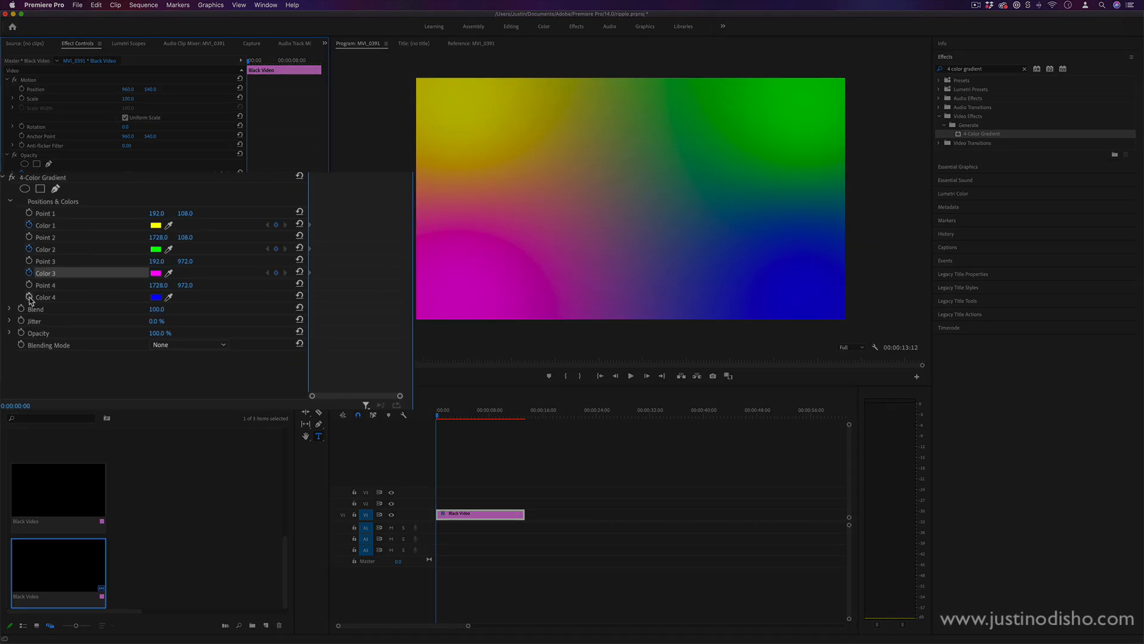
pyautogui.click(29, 297)
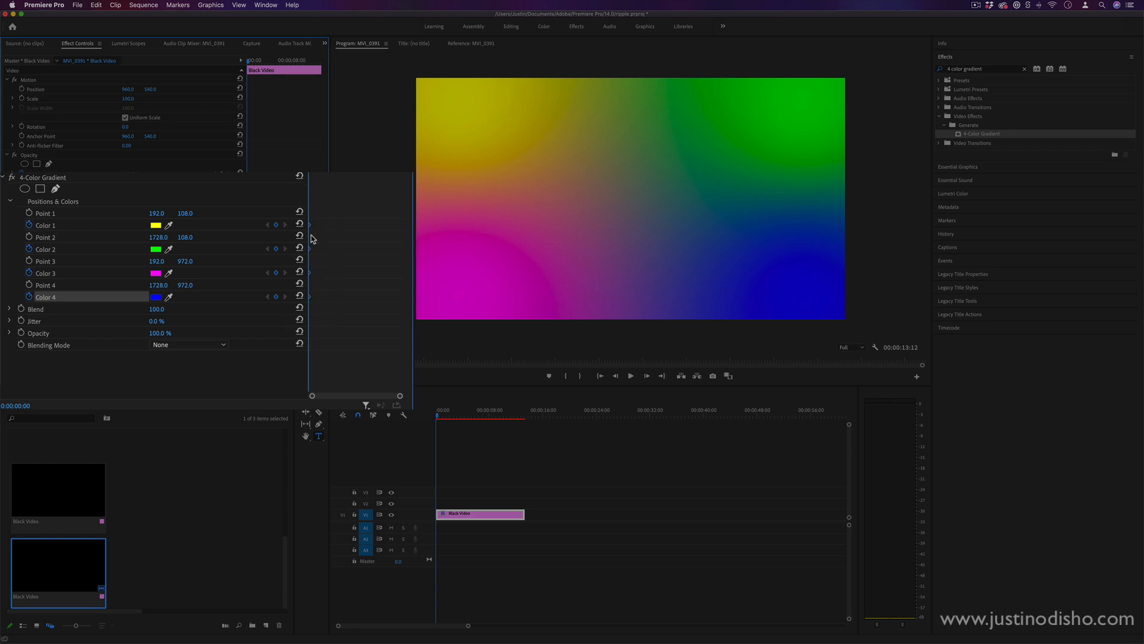
# Step: At 00:00:05:28, change Color 1 to green and Color 2 to yellow
pyautogui.moveTo(249, 62); pyautogui.dragTo(280, 62)
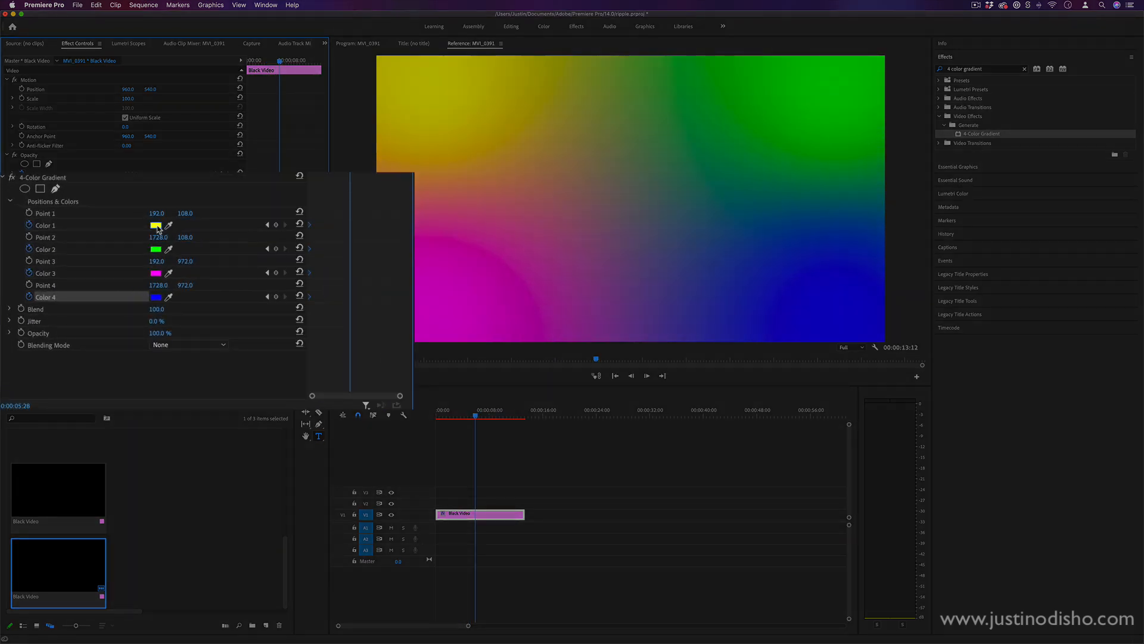
pyautogui.click(156, 226)
pyautogui.moveTo(655, 299); pyautogui.dragTo(655, 309)
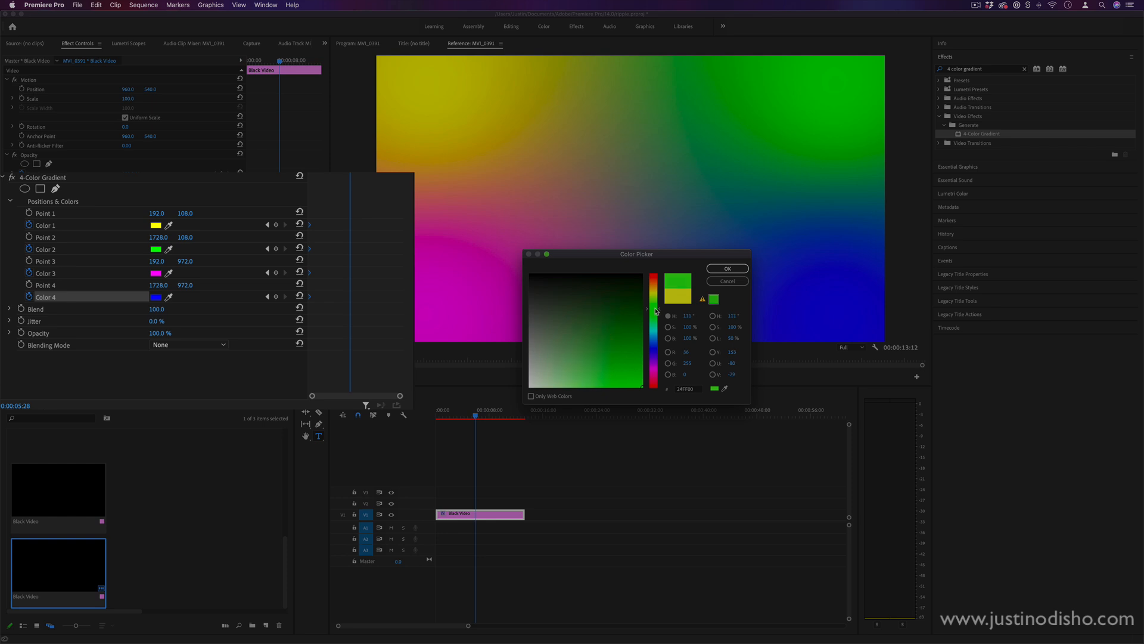
pyautogui.click(727, 268)
pyautogui.click(156, 250)
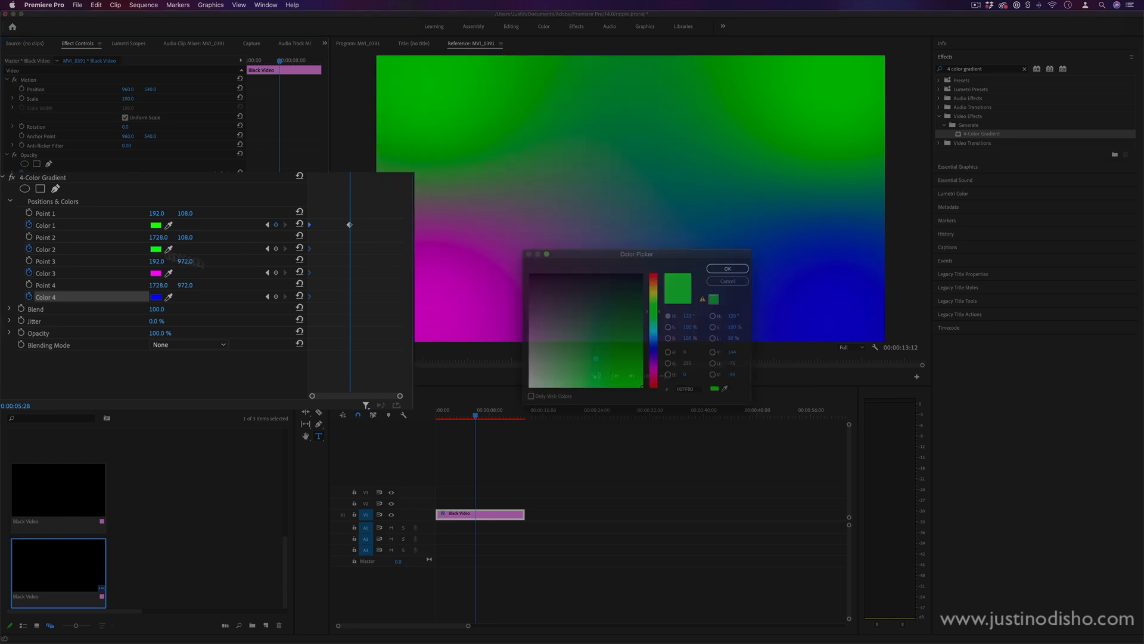
pyautogui.moveTo(658, 310); pyautogui.dragTo(659, 298)
pyautogui.click(727, 268)
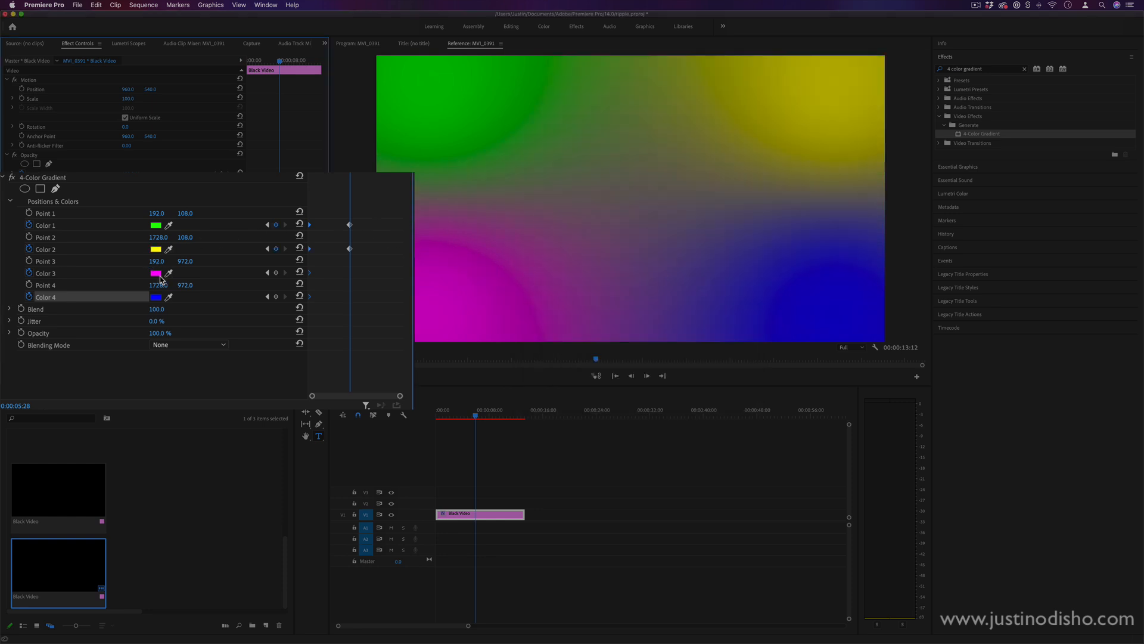
# Step: Change Color 3 to a yellowish orange at 00:00:05:28
pyautogui.click(156, 273)
pyautogui.moveTo(658, 372); pyautogui.dragTo(657, 282)
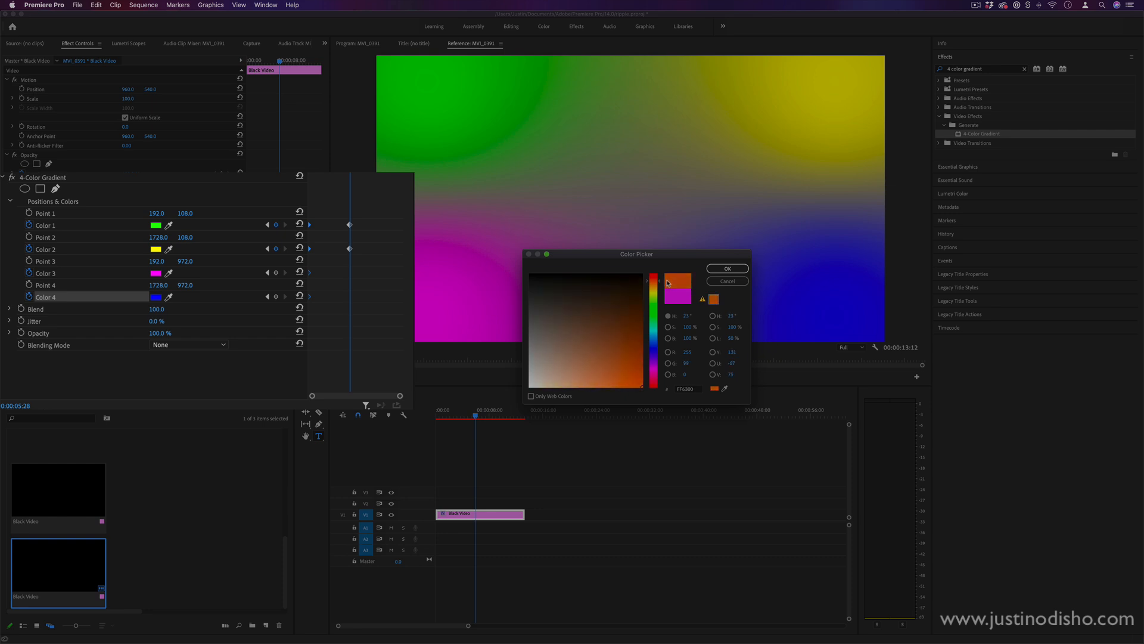
pyautogui.click(727, 268)
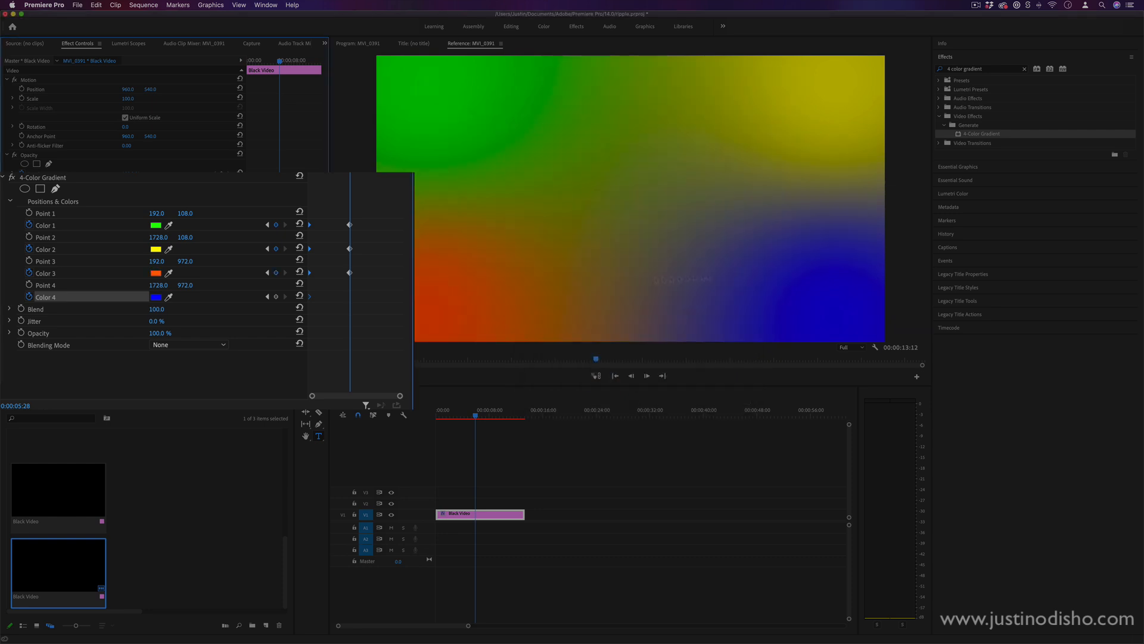
pyautogui.click(155, 273)
pyautogui.click(654, 290)
pyautogui.moveTo(654, 291); pyautogui.dragTo(653, 292)
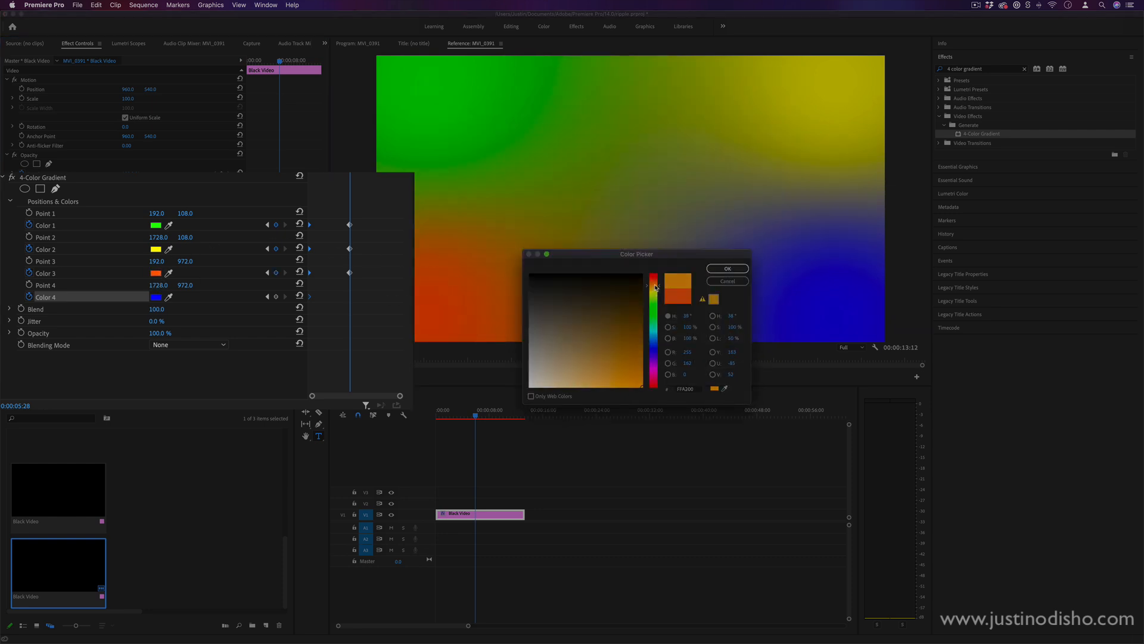
pyautogui.click(727, 268)
# Step: Open the color picker for Color 4 and choose light blue 00C9FF
pyautogui.click(156, 298)
pyautogui.moveTo(655, 361); pyautogui.dragTo(666, 338)
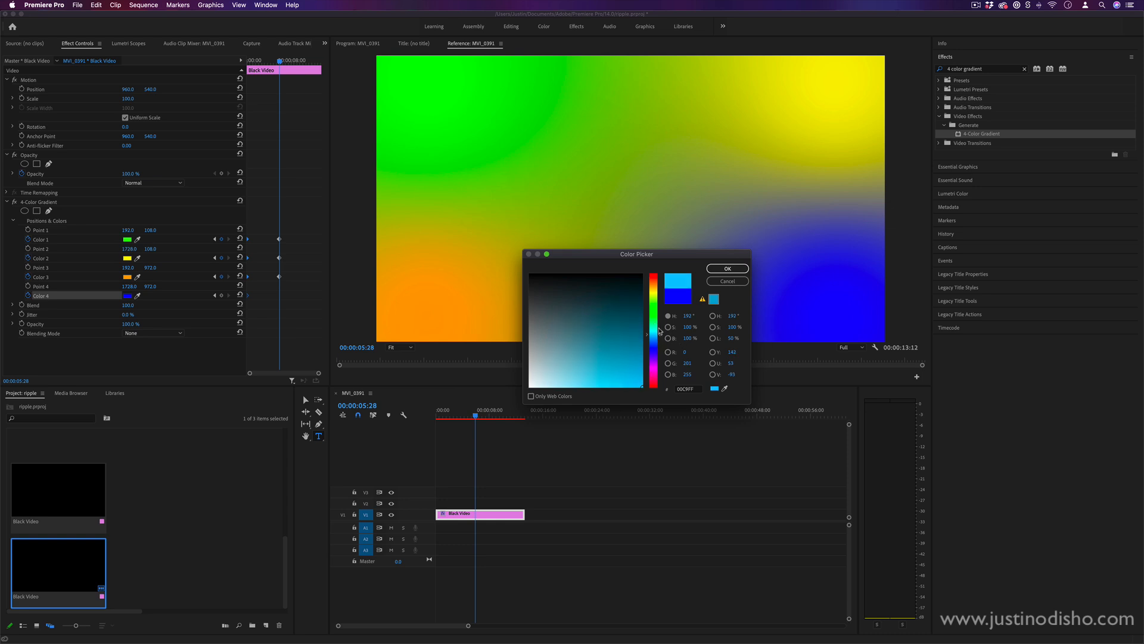
pyautogui.moveTo(640, 383)
pyautogui.mouseDown()
pyautogui.moveTo(591, 321)
pyautogui.moveTo(643, 387)
pyautogui.mouseUp()
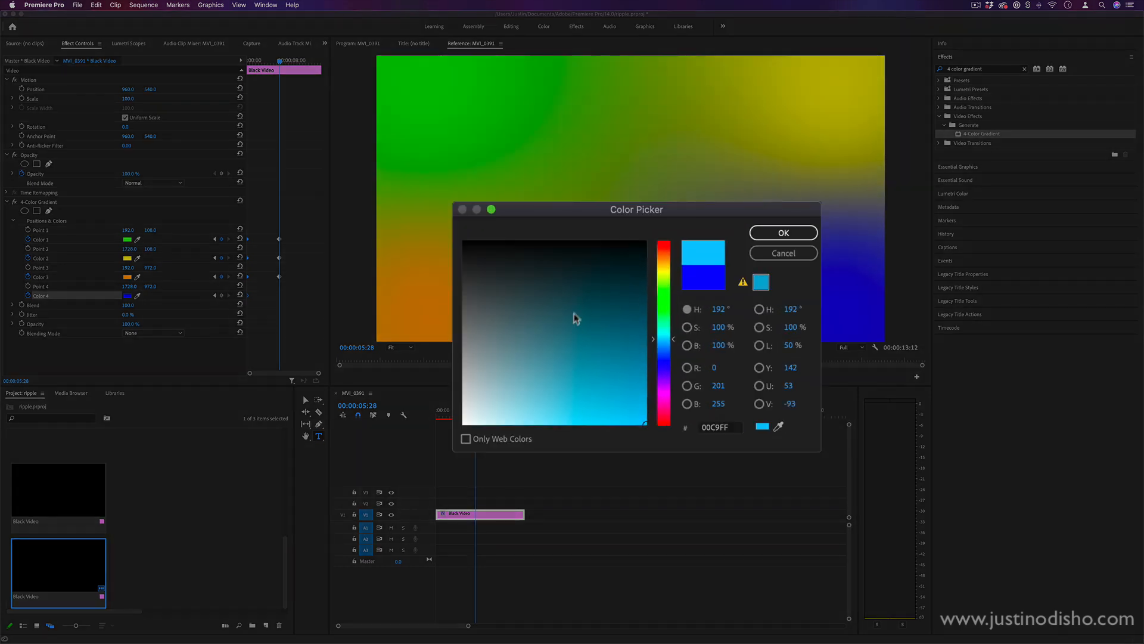
# Step: Compare the color picker's HSB saturation and brightness views with its HSL hue, saturation and lightness views
pyautogui.click(687, 327)
pyautogui.click(687, 345)
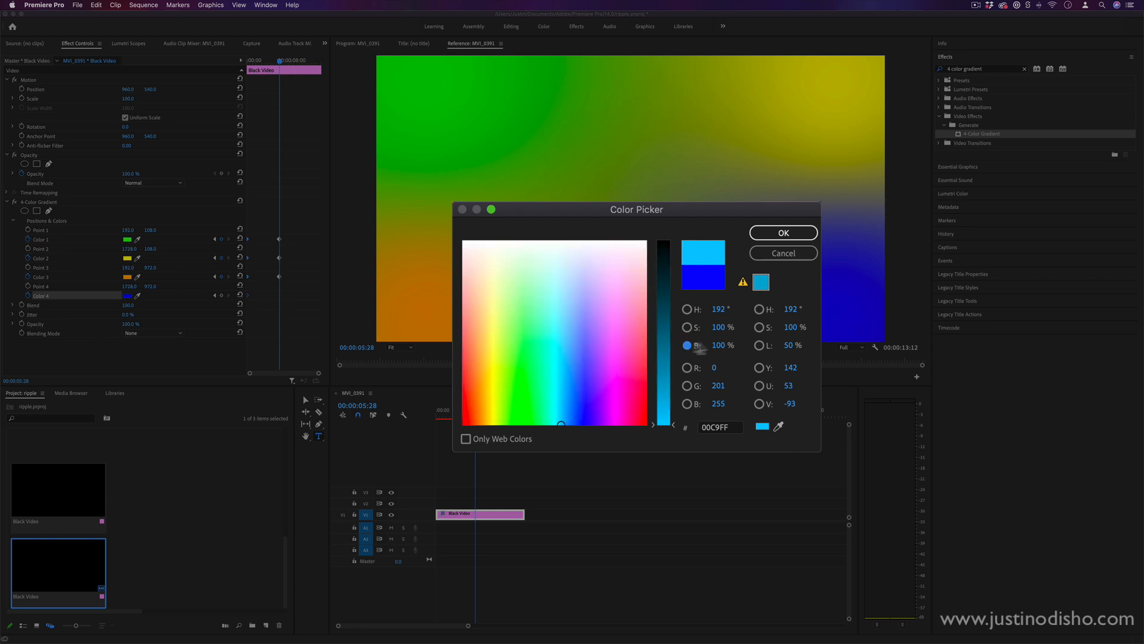
pyautogui.click(759, 327)
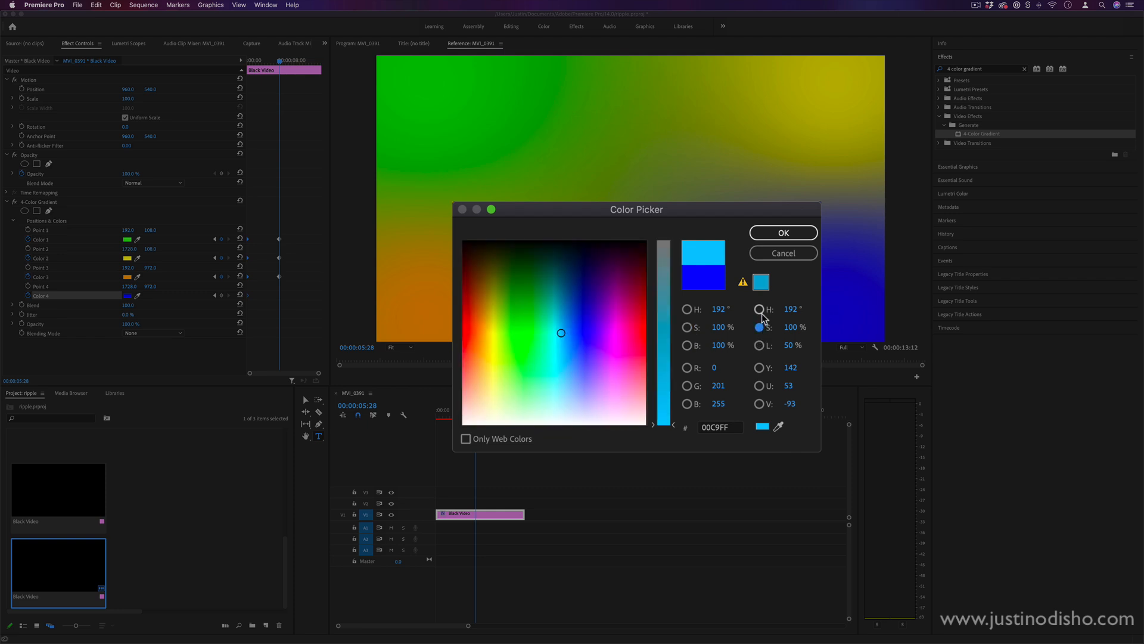
pyautogui.click(760, 308)
pyautogui.click(759, 345)
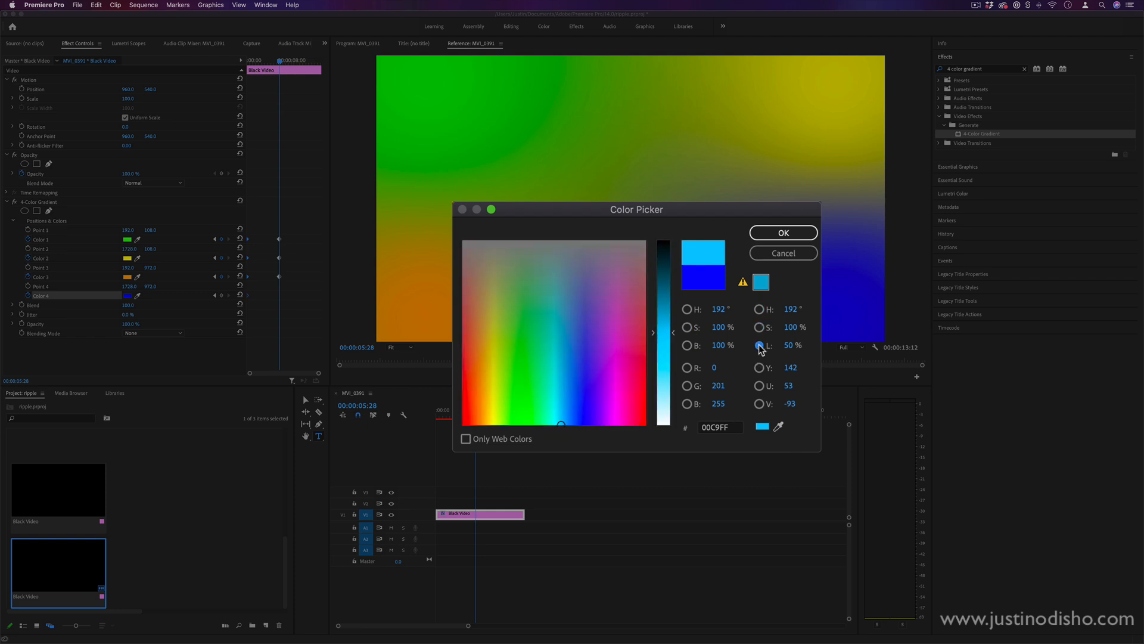
# Step: Switch the color picker to its red channel view and set Color 4 to pink CC547C
pyautogui.click(687, 368)
pyautogui.click(610, 393)
pyautogui.click(572, 386)
pyautogui.click(615, 295)
pyautogui.click(659, 364)
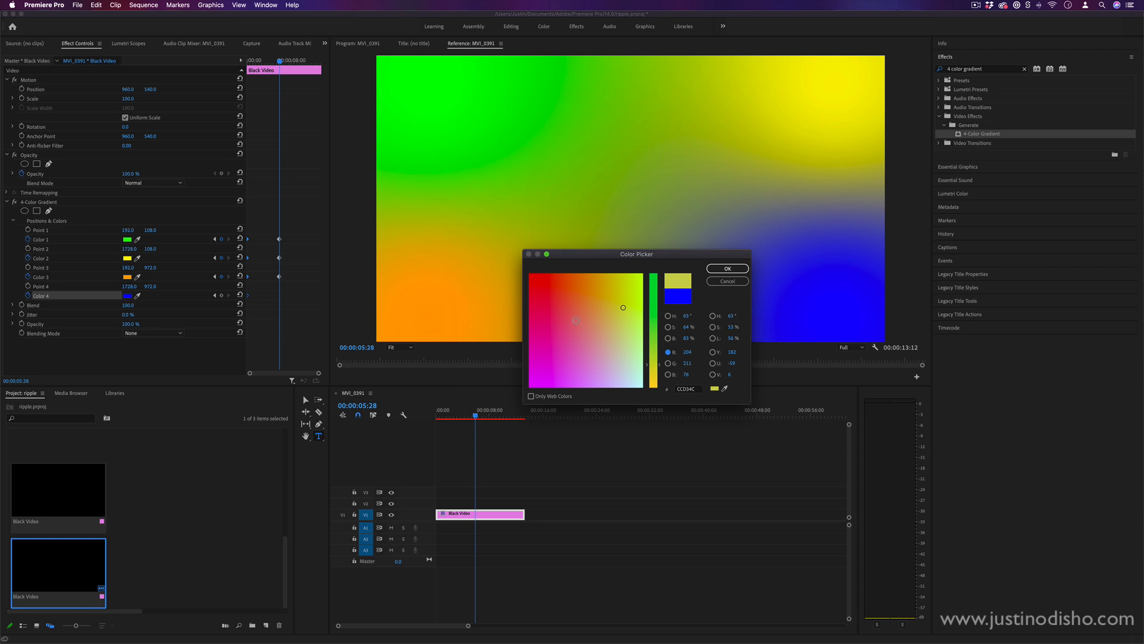
pyautogui.moveTo(609, 297); pyautogui.dragTo(566, 328)
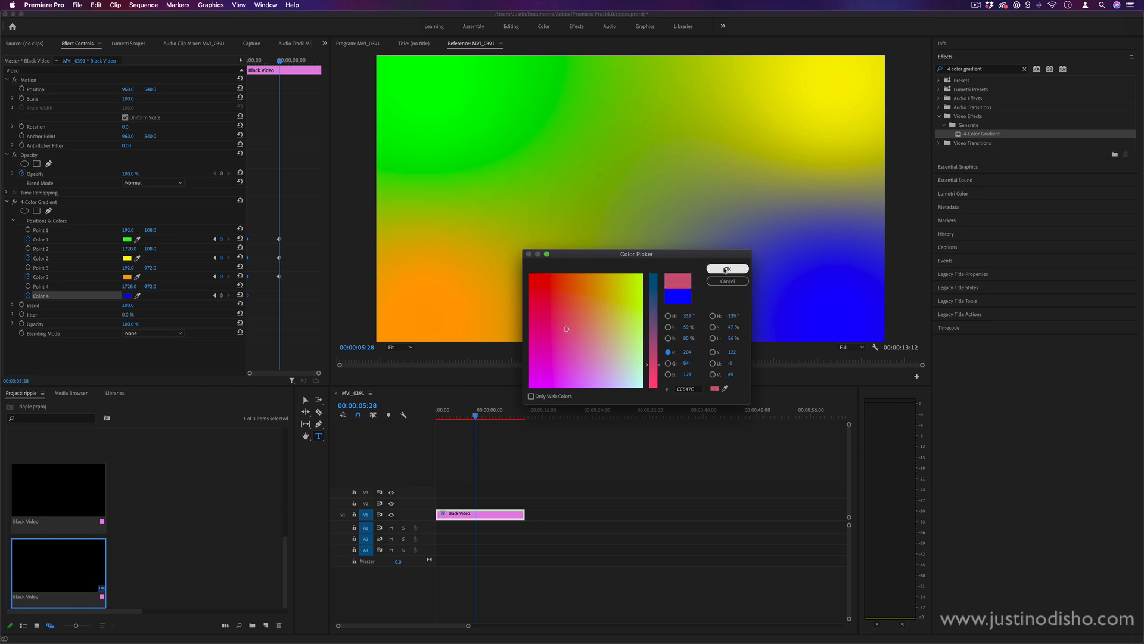
pyautogui.click(726, 268)
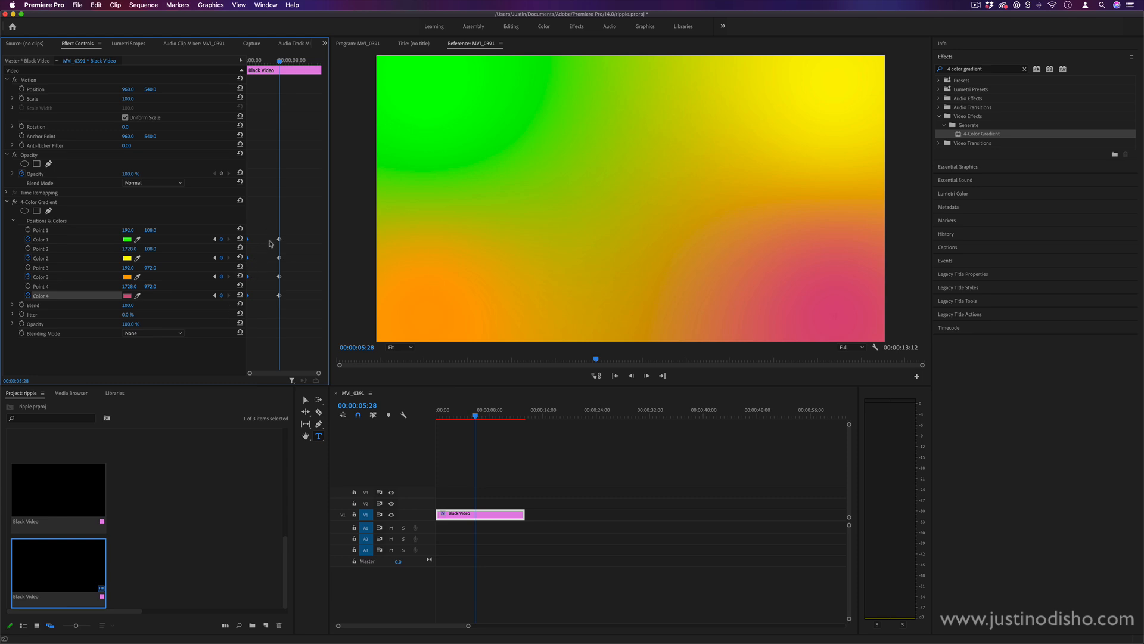
# Step: Move the second set of Color 1 to Color 4 keyframes to the clip's end and scrub through the slower color change
pyautogui.moveTo(268, 226); pyautogui.dragTo(304, 310)
pyautogui.moveTo(381, 318); pyautogui.dragTo(380, 318)
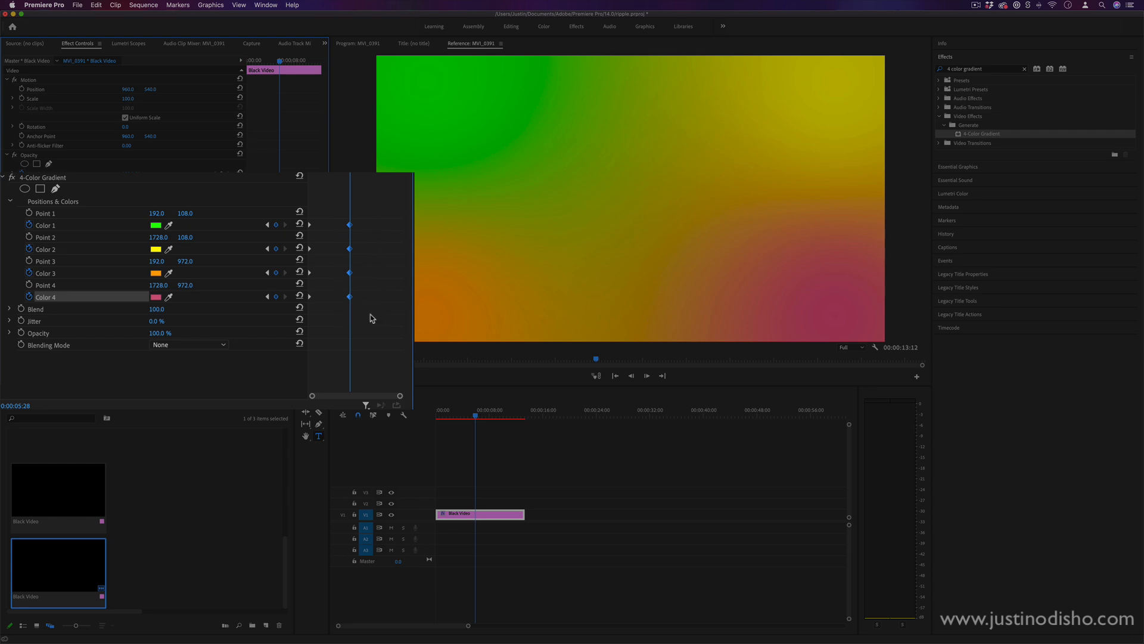
pyautogui.moveTo(350, 226); pyautogui.dragTo(402, 225)
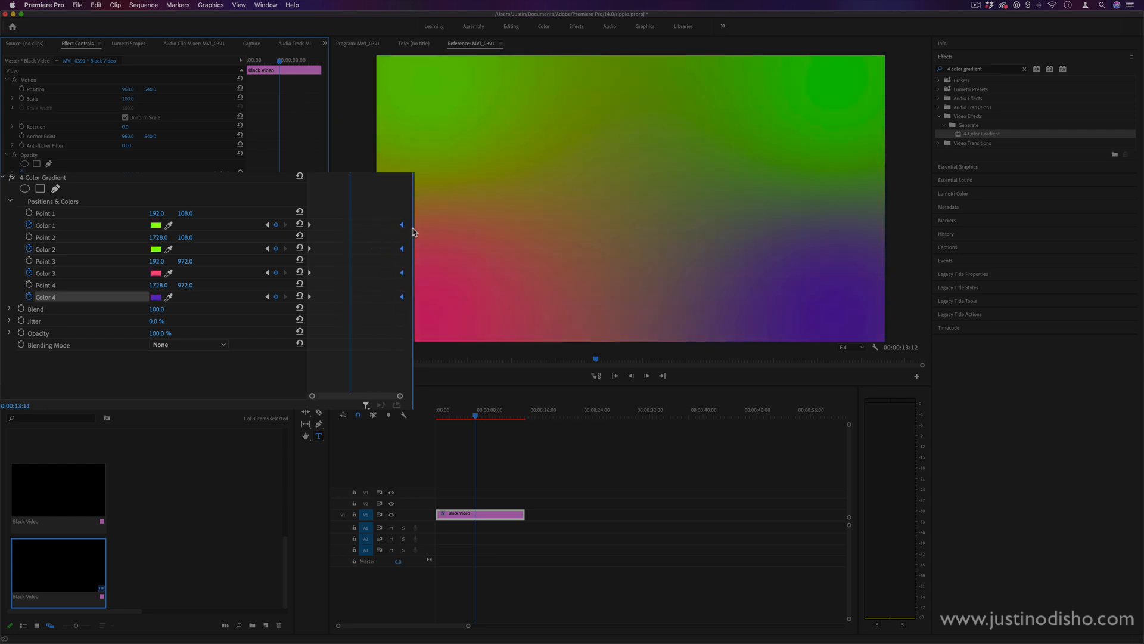
pyautogui.moveTo(278, 62)
pyautogui.mouseDown()
pyautogui.moveTo(248, 62)
pyautogui.moveTo(319, 68)
pyautogui.moveTo(289, 71)
pyautogui.mouseUp()
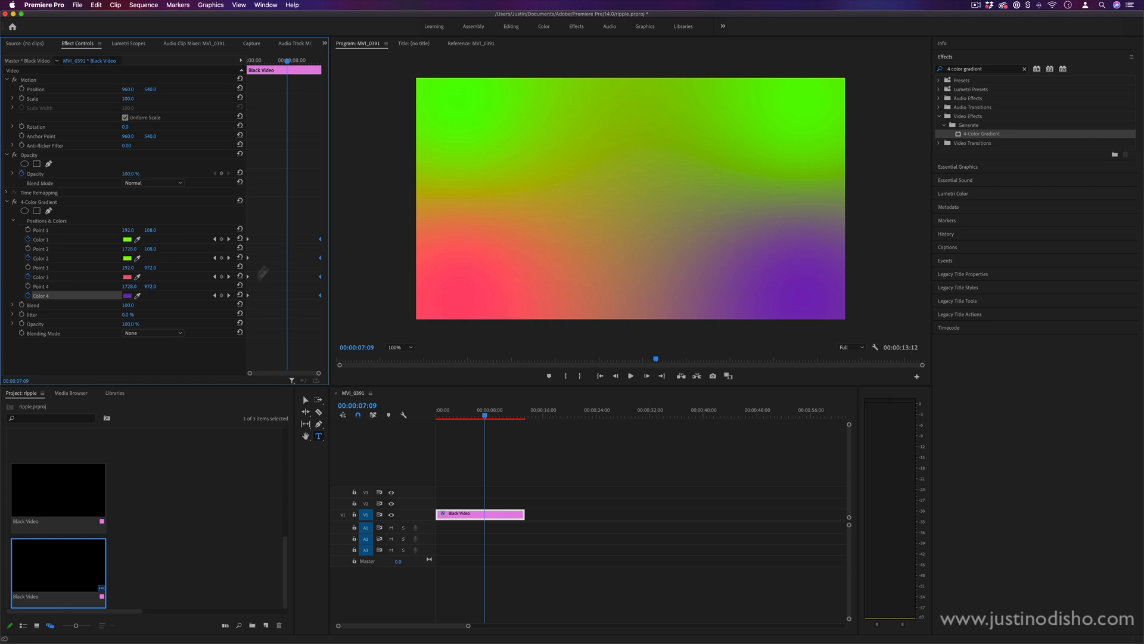
# Step: Raise the gradient's Blend well above 100 to soften the color transitions, and scrub back to check the look
pyautogui.click(34, 306)
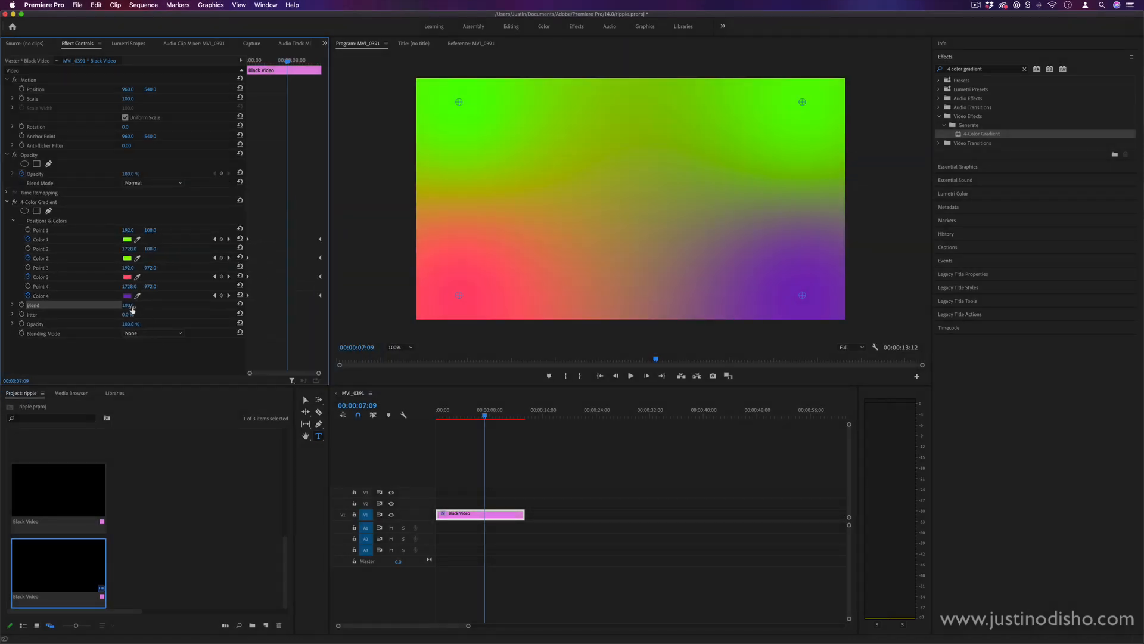
pyautogui.moveTo(128, 305); pyautogui.dragTo(447, 309)
pyautogui.moveTo(376, 309); pyautogui.dragTo(265, 308)
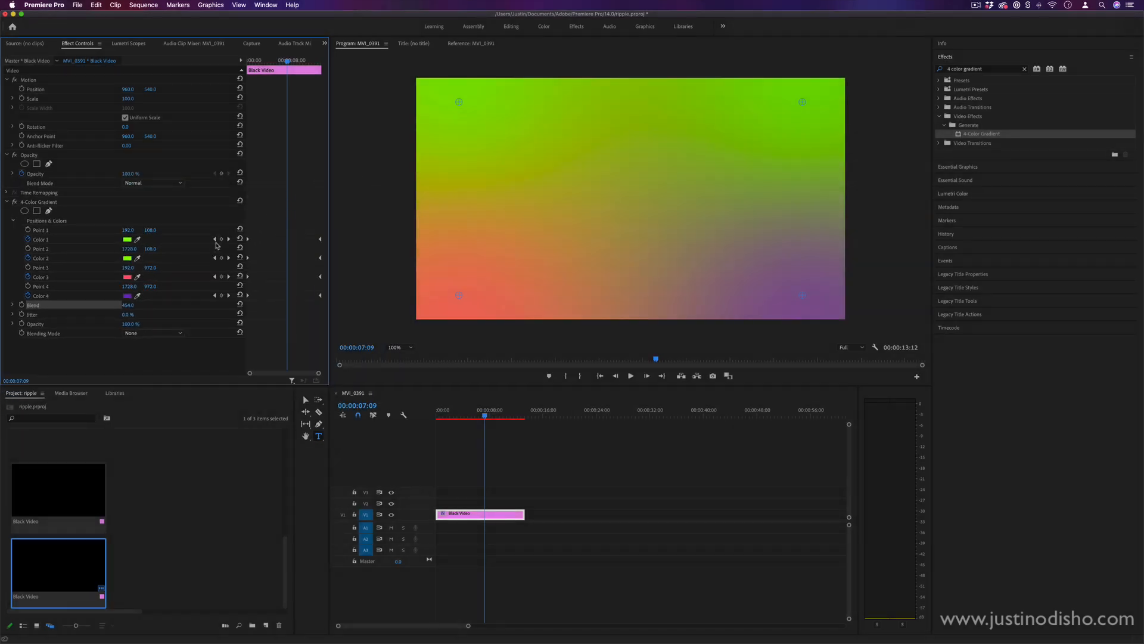
pyautogui.moveTo(484, 415); pyautogui.dragTo(465, 417)
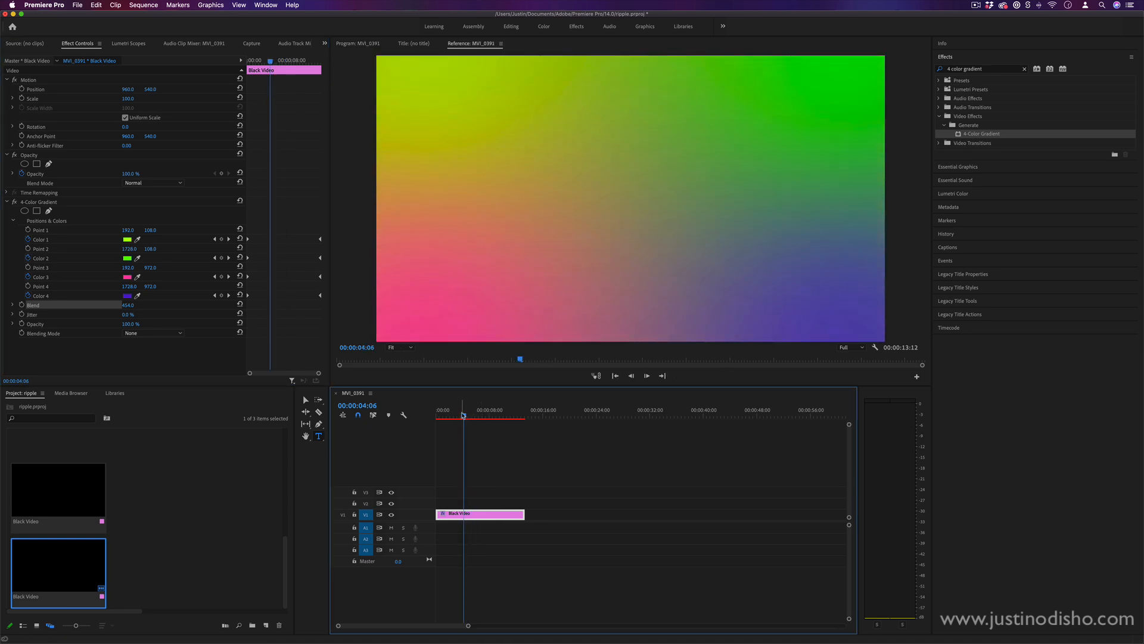
# Step: Move the Point 1 handle around the program preview and leave it near the upper-left corner at about 202, 122
pyautogui.click(41, 230)
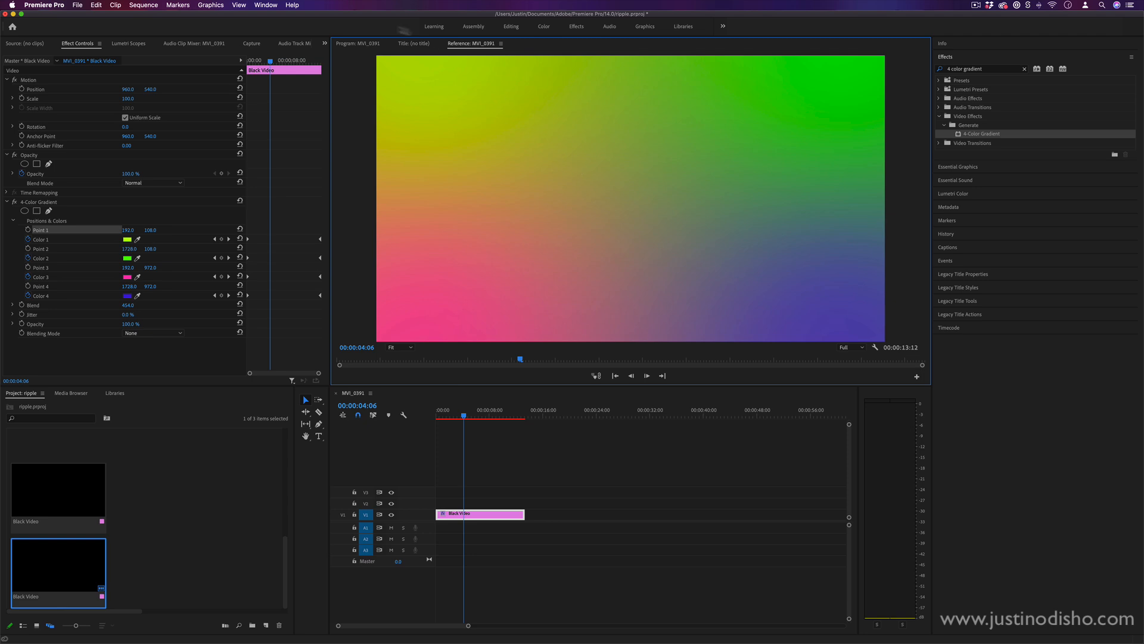
pyautogui.click(368, 44)
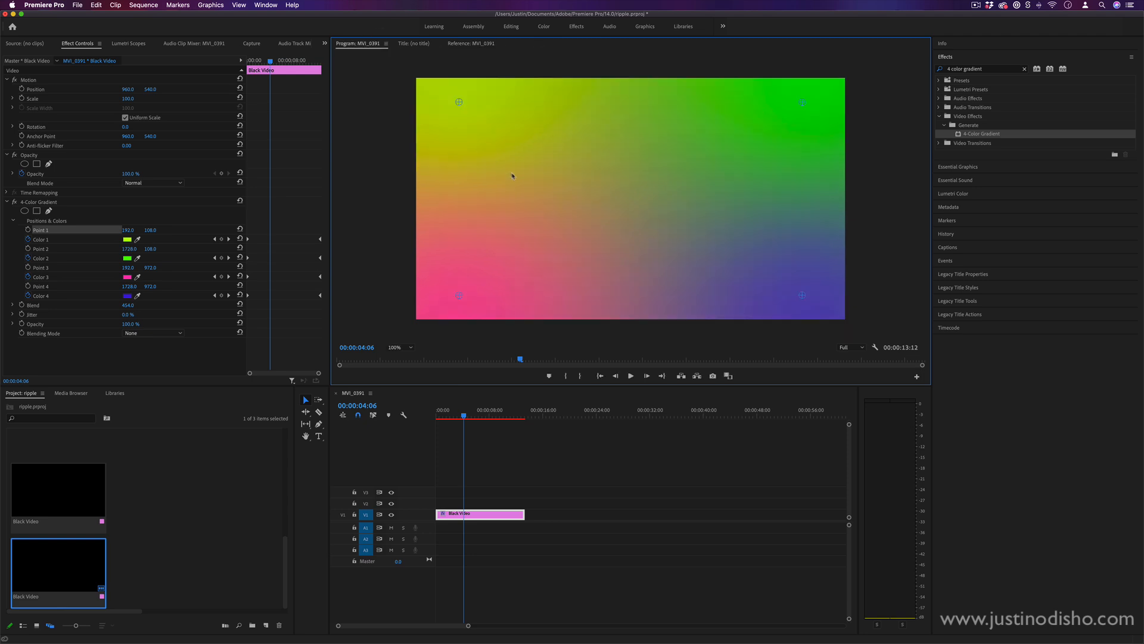
pyautogui.click(80, 231)
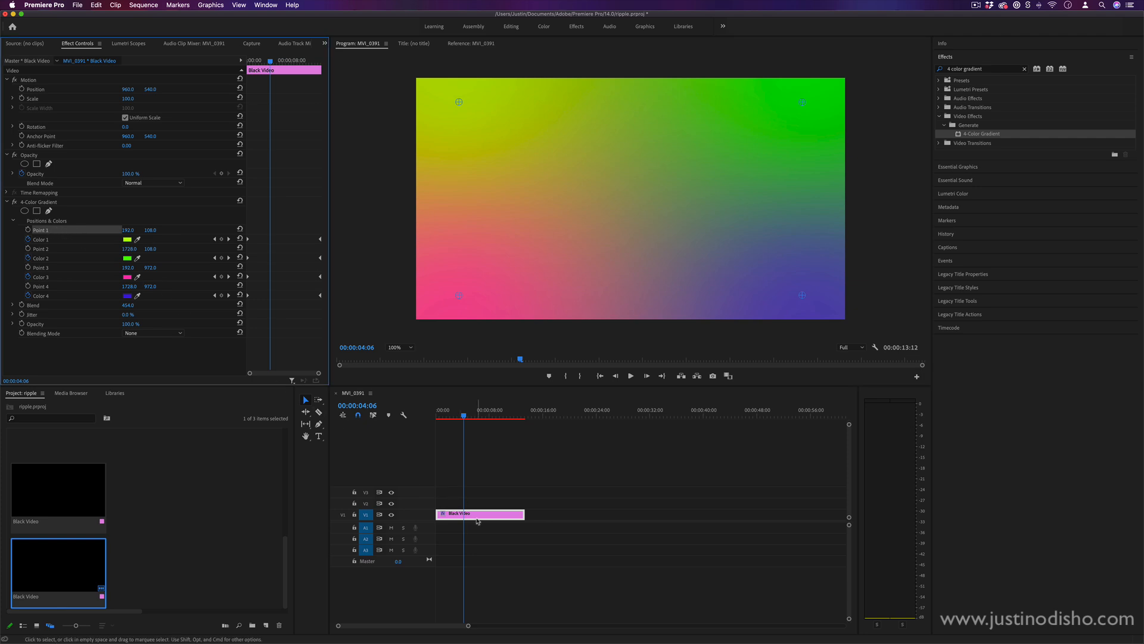
pyautogui.moveTo(459, 102); pyautogui.dragTo(633, 197)
pyautogui.moveTo(485, 135); pyautogui.dragTo(462, 108)
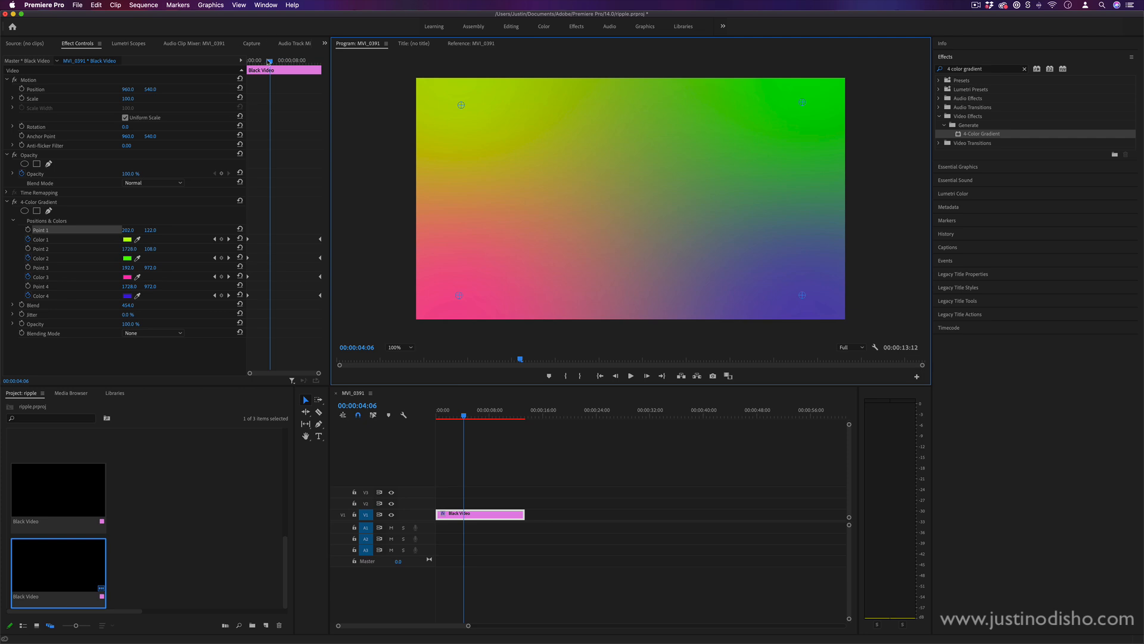
# Step: Enable keyframing for Point 1 through Point 4 at the start of the clip
pyautogui.moveTo(268, 62); pyautogui.dragTo(248, 61)
pyautogui.click(28, 230)
pyautogui.click(28, 249)
pyautogui.click(27, 267)
pyautogui.click(28, 286)
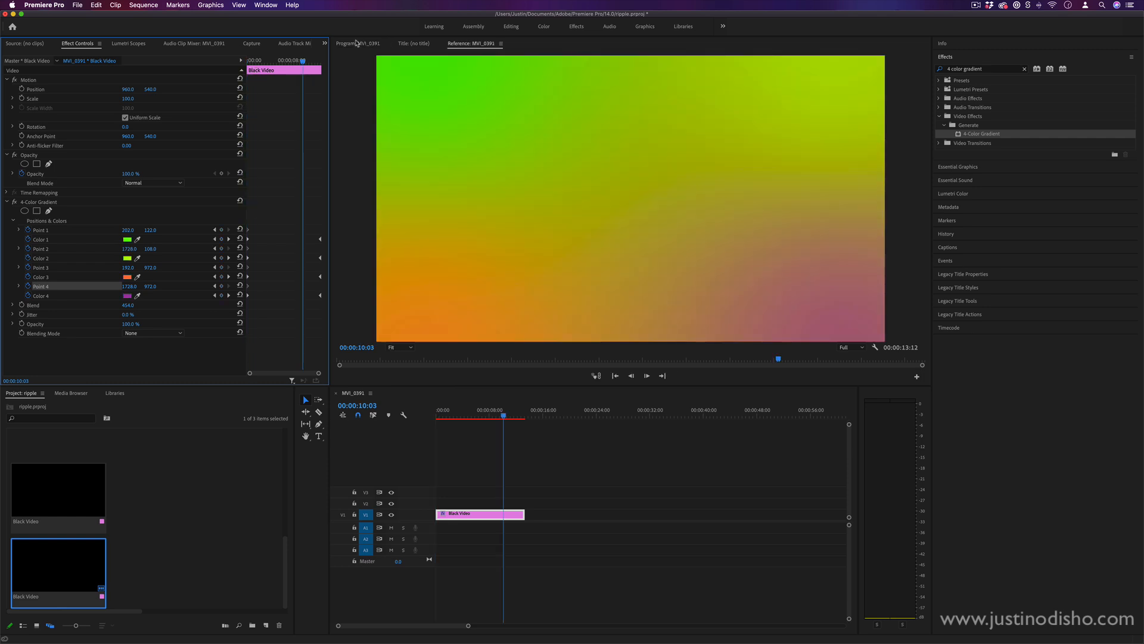
# Step: At 00:00:10:03, reposition Point 1 to the lower center-right, Point 2 left of center, Point 4 to the upper right and Point 3 near the center
pyautogui.click(356, 43)
pyautogui.click(49, 231)
pyautogui.moveTo(461, 106); pyautogui.dragTo(673, 268)
pyautogui.moveTo(803, 103); pyautogui.dragTo(529, 202)
pyautogui.moveTo(803, 296); pyautogui.dragTo(802, 111)
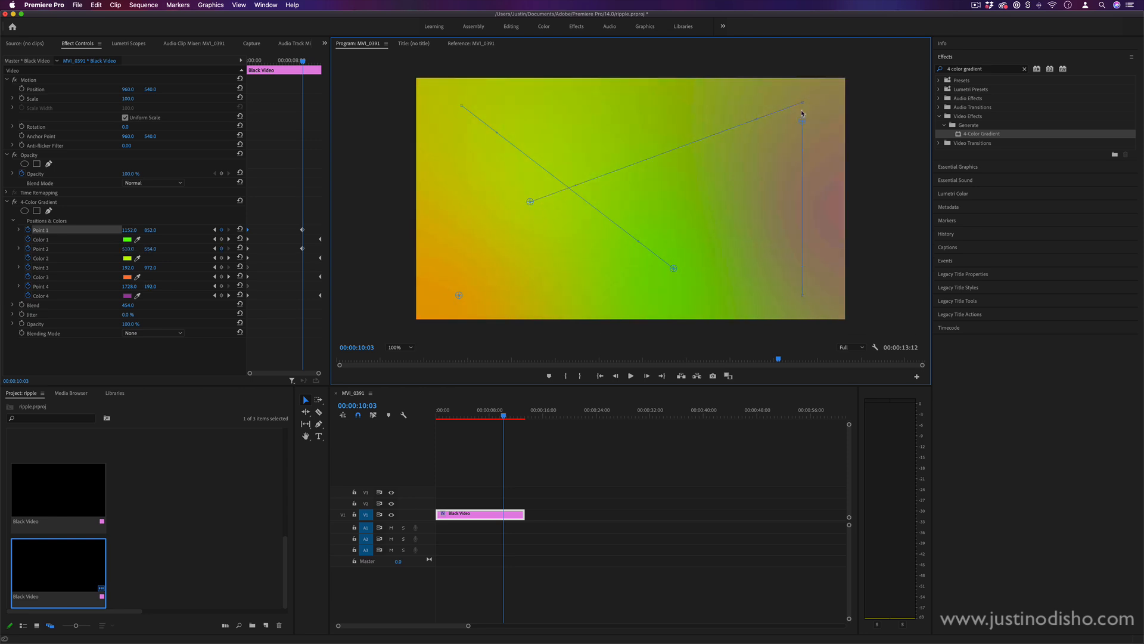
pyautogui.moveTo(459, 295); pyautogui.dragTo(641, 226)
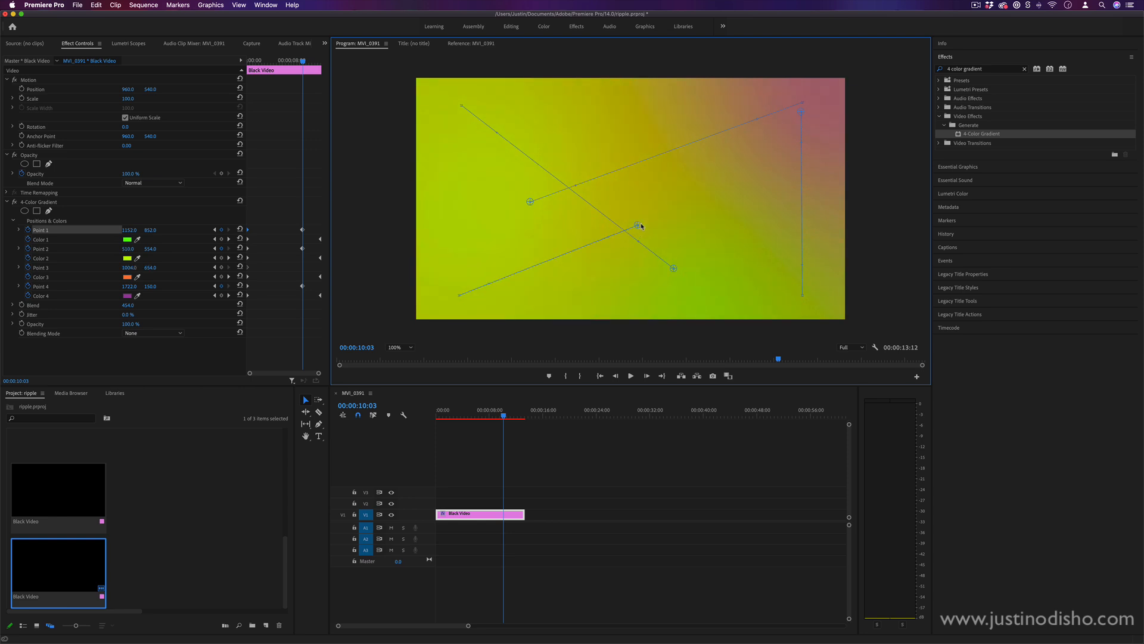
# Step: Shift the Point 1 to Point 4 keyframes from 00:00:10:03 to the clip's end and play the animation from the start
pyautogui.click(302, 276)
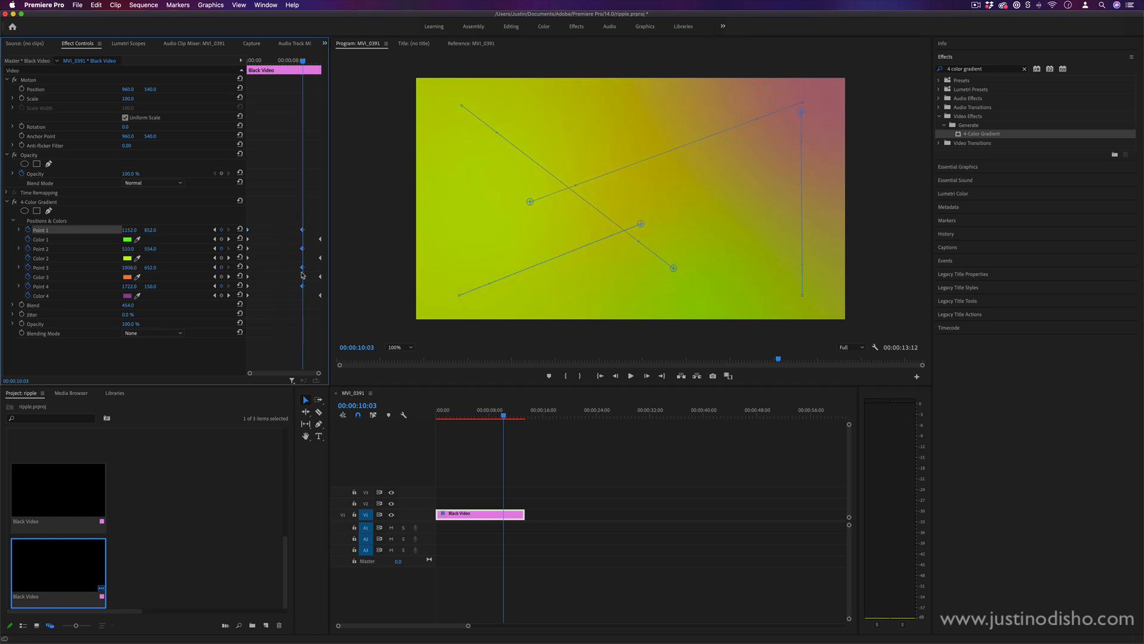
pyautogui.moveTo(304, 289); pyautogui.dragTo(348, 292)
pyautogui.moveTo(487, 408); pyautogui.dragTo(404, 416)
pyautogui.press('space')
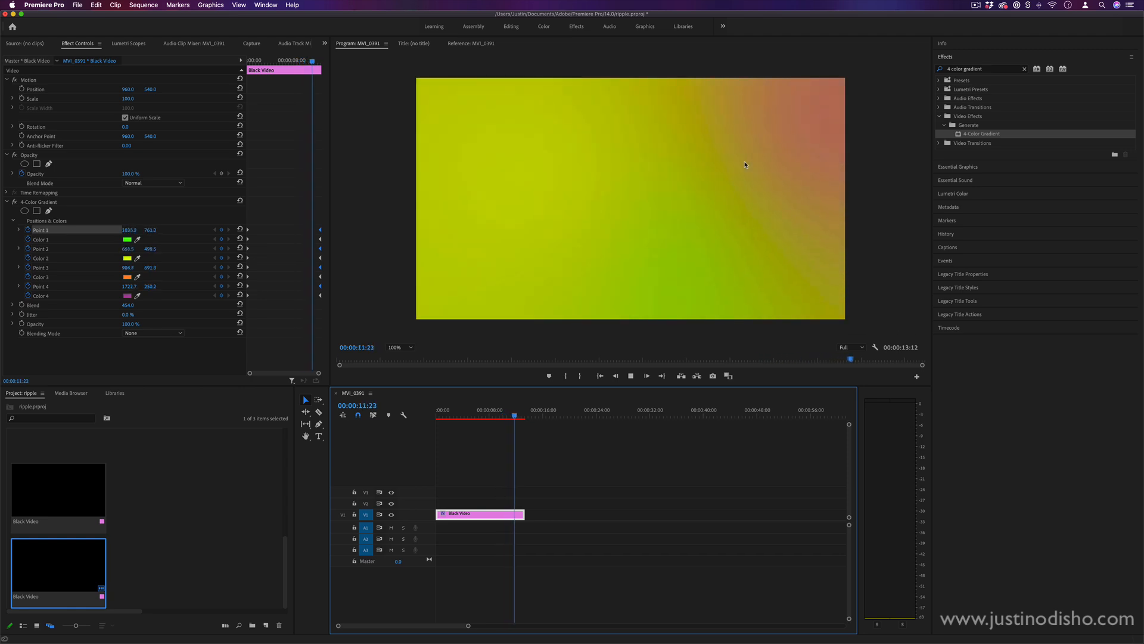
pyautogui.press('space')
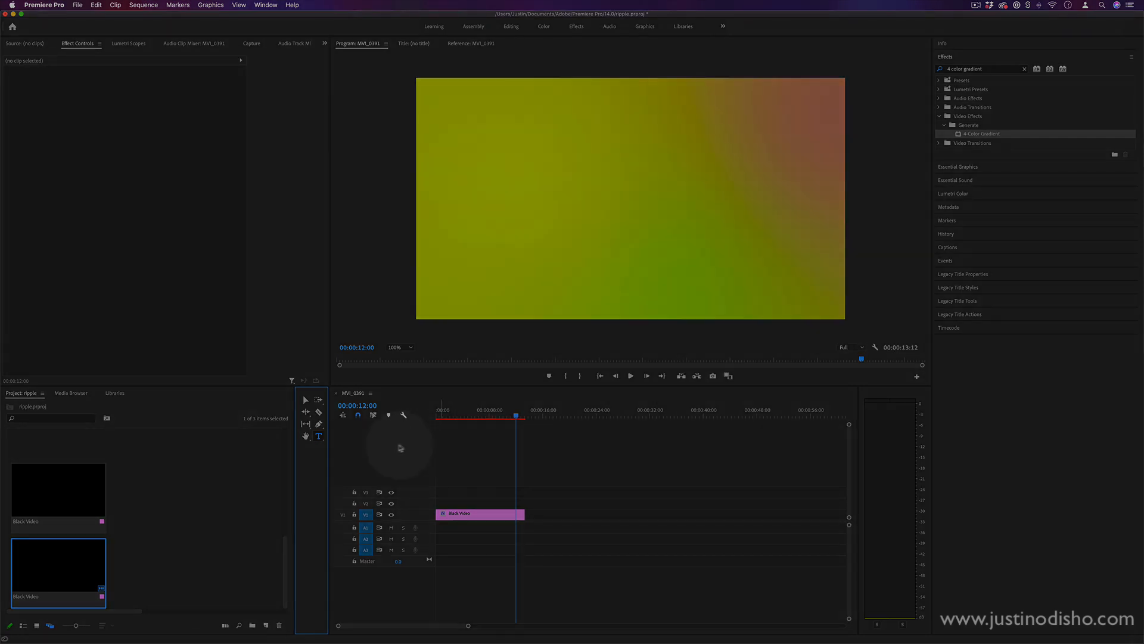
# Step: Add the title text "4 Color Gradient Title Screen" over the gradient and center it in the frame at scale 119
pyautogui.click(513, 194)
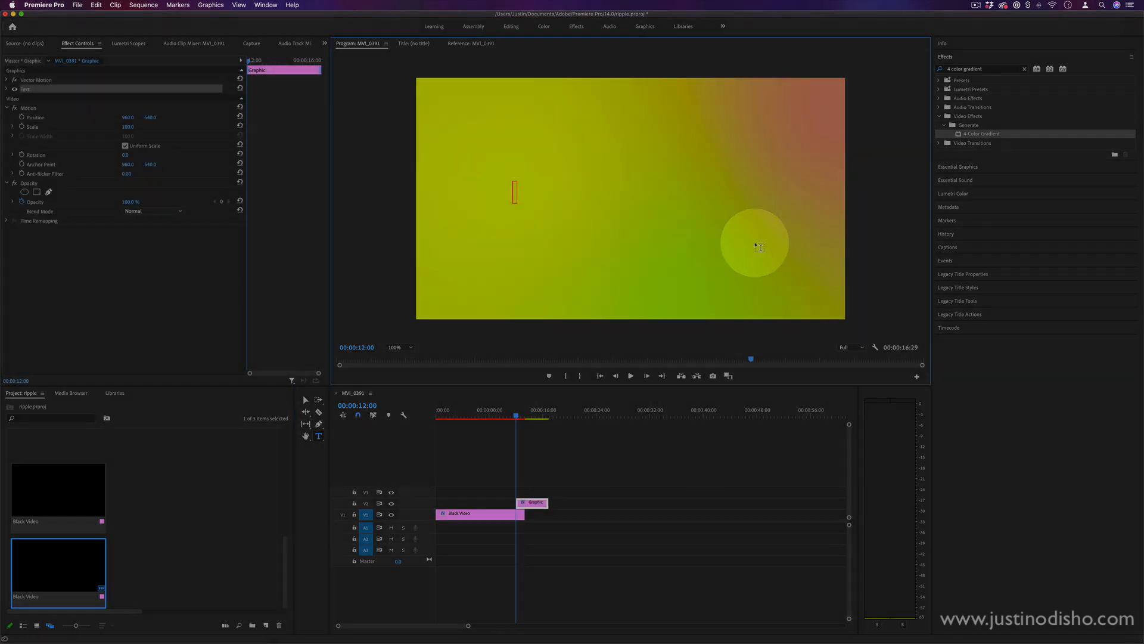
pyautogui.write('4 COLOR GRADIENT TITLE SCREEN')
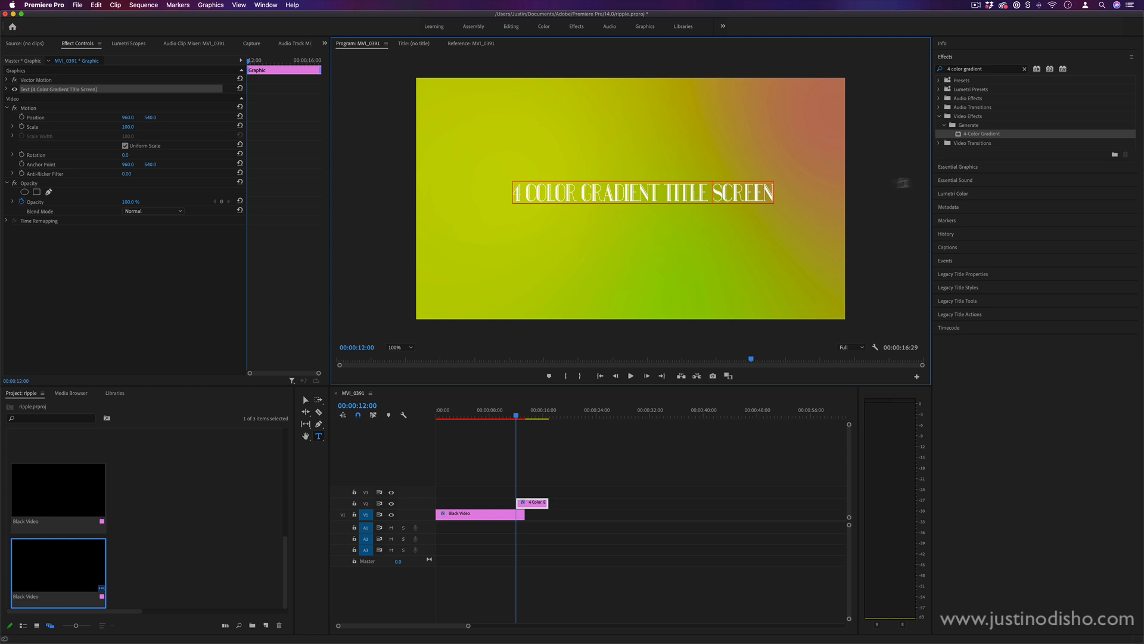
pyautogui.click(956, 167)
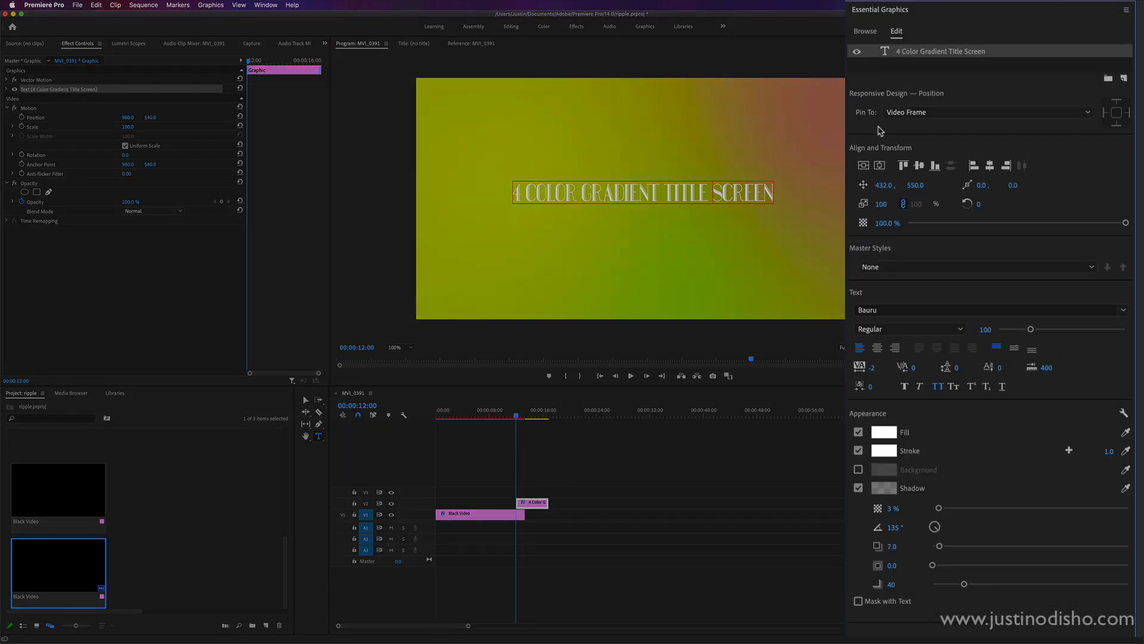
pyautogui.click(991, 167)
pyautogui.click(994, 168)
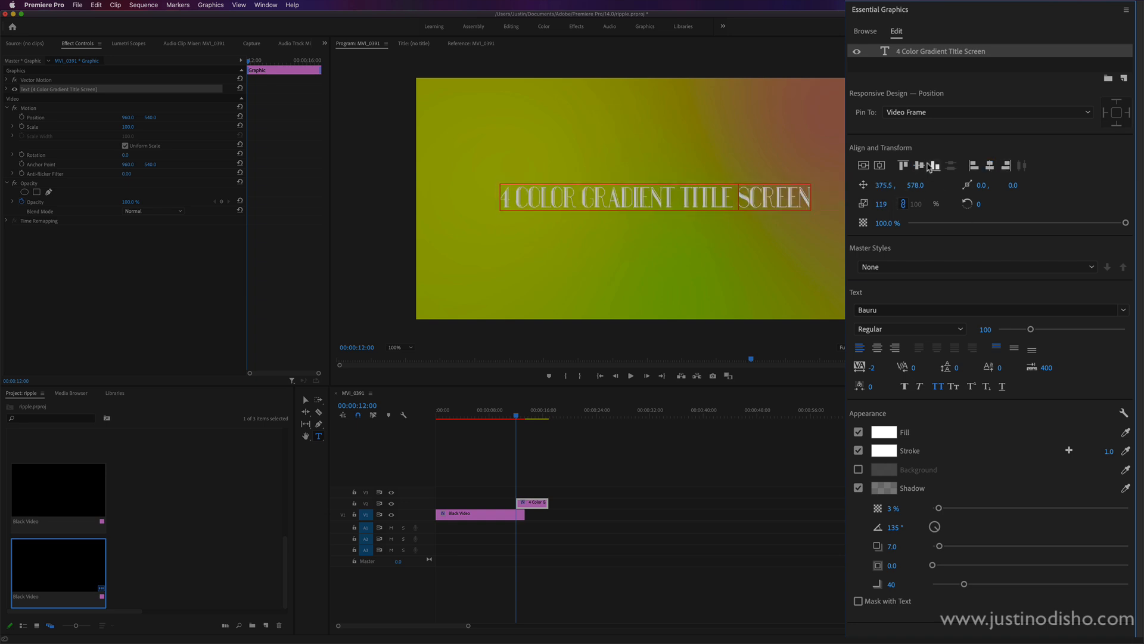
pyautogui.click(990, 165)
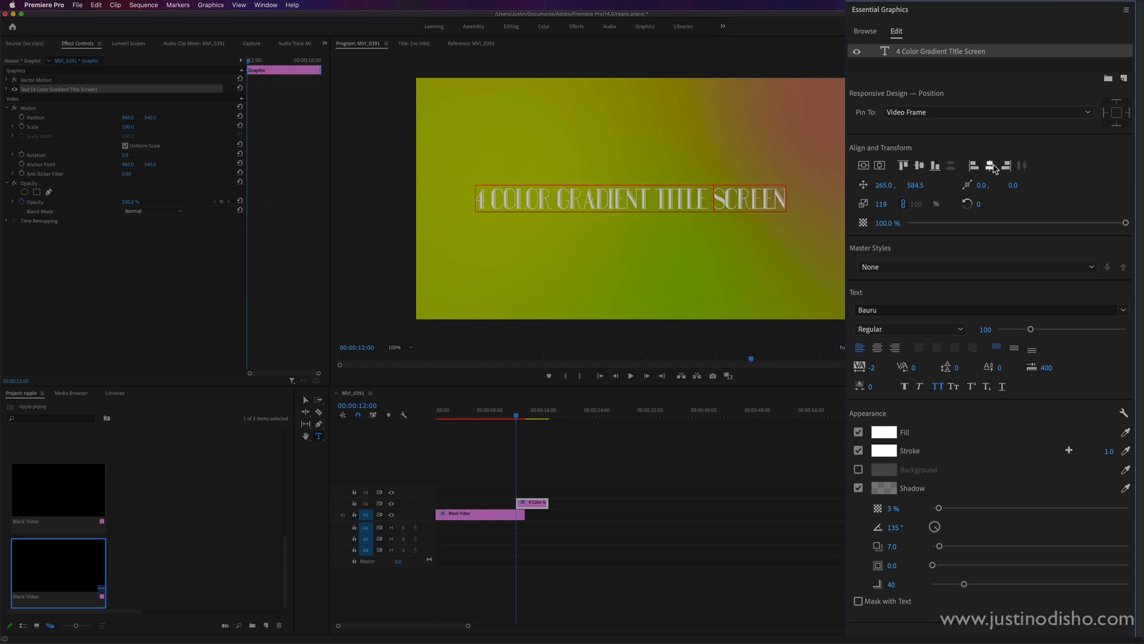
pyautogui.click(897, 311)
pyautogui.click(959, 346)
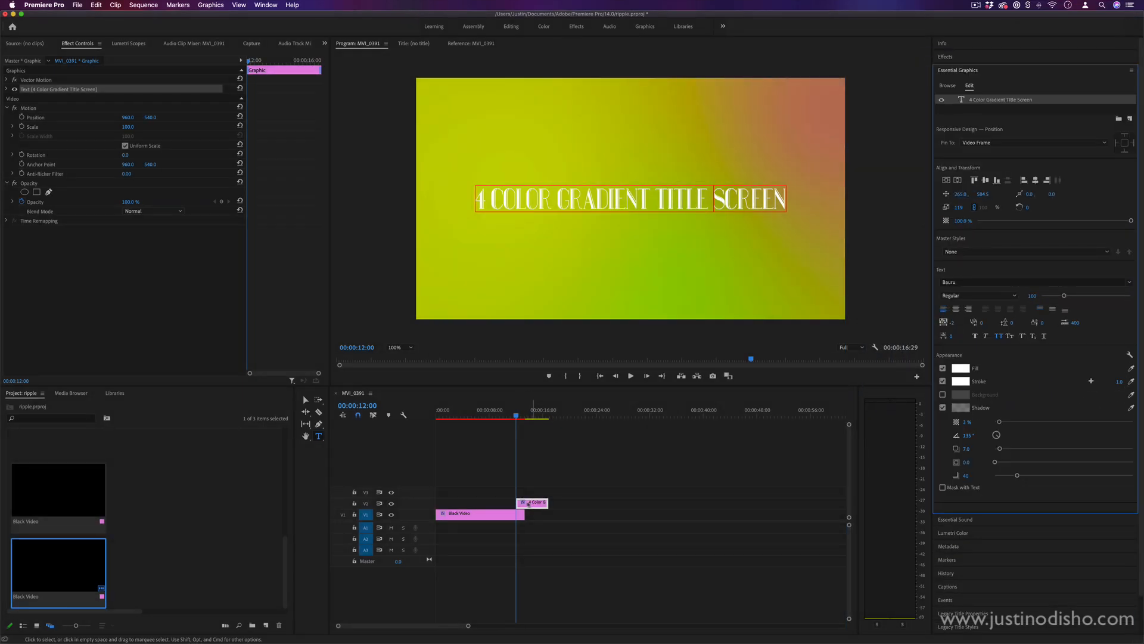
# Step: Fit the title clip on V2 to the full length of the Black Video clip and move the playhead to 00:00:06:16
pyautogui.moveTo(517, 501); pyautogui.dragTo(436, 502)
pyautogui.moveTo(545, 499); pyautogui.dragTo(517, 504)
pyautogui.moveTo(502, 415)
pyautogui.mouseDown()
pyautogui.moveTo(437, 416)
pyautogui.moveTo(479, 417)
pyautogui.mouseUp()
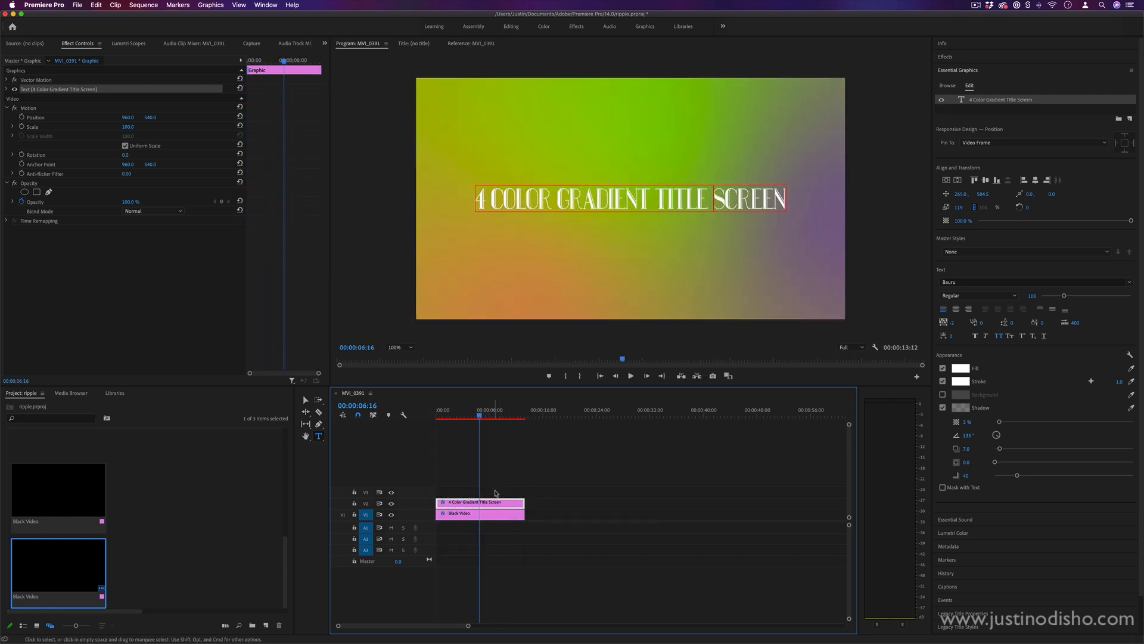
# Step: Set the title clip's opacity blend mode to Overlay and scrub through the sequence to check the look
pyautogui.click(68, 212)
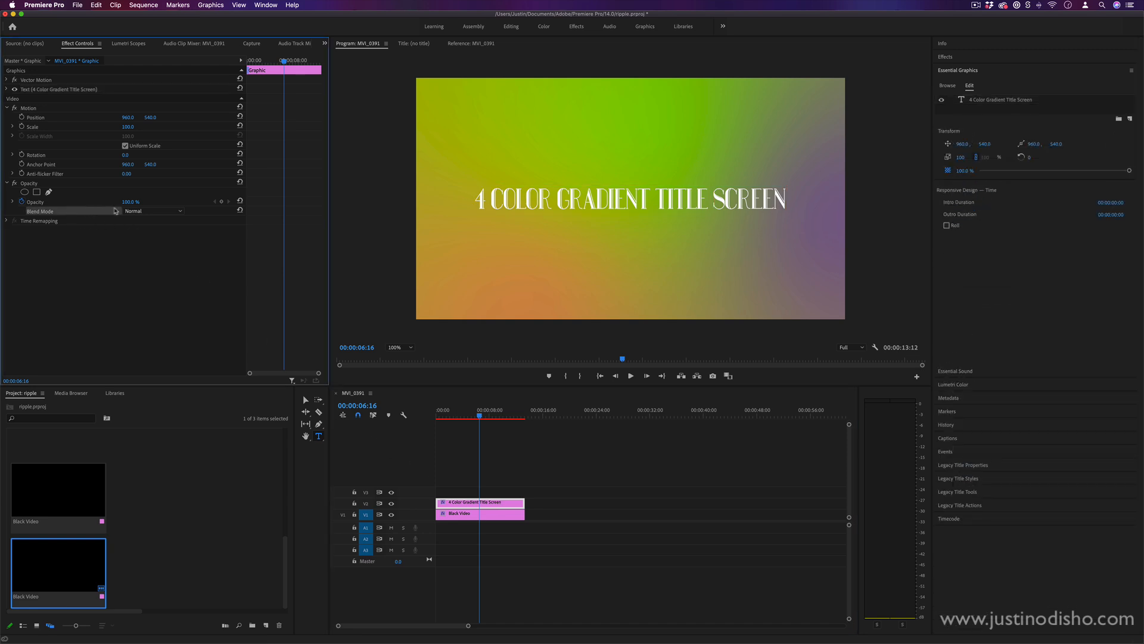
pyautogui.click(142, 213)
pyautogui.click(151, 344)
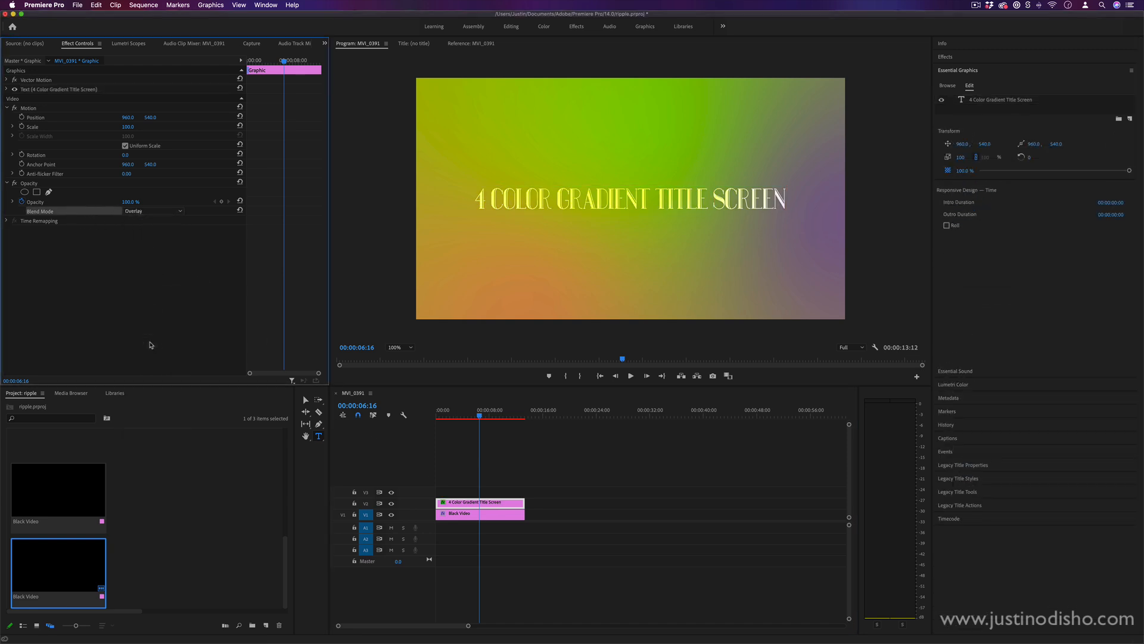
pyautogui.moveTo(486, 416)
pyautogui.mouseDown()
pyautogui.moveTo(522, 420)
pyautogui.moveTo(498, 418)
pyautogui.mouseUp()
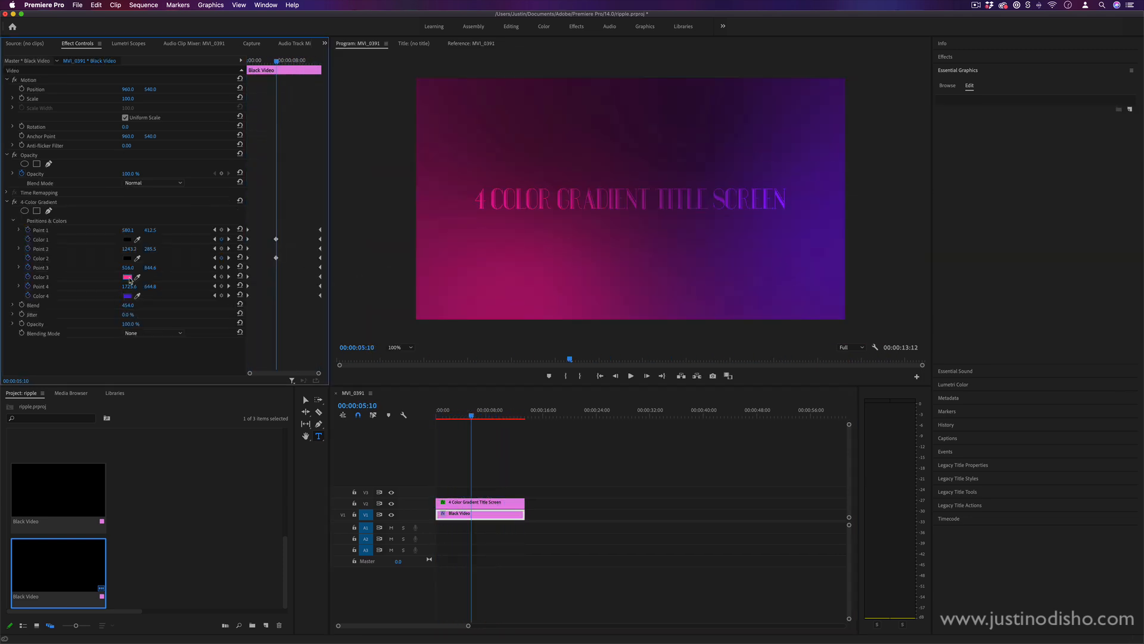
# Step: At 00:00:05:10, set the gradient's Color 3 and Color 4 to white on the Black Video clip
pyautogui.click(128, 277)
pyautogui.click(724, 268)
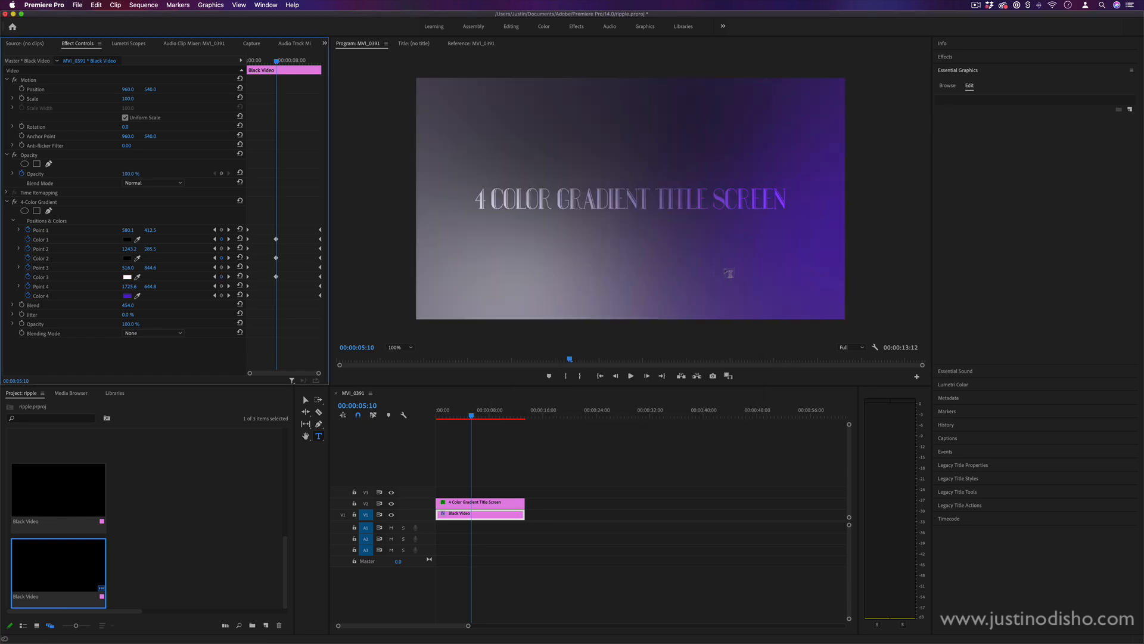
pyautogui.click(127, 296)
pyautogui.moveTo(581, 332); pyautogui.dragTo(530, 386)
pyautogui.click(735, 269)
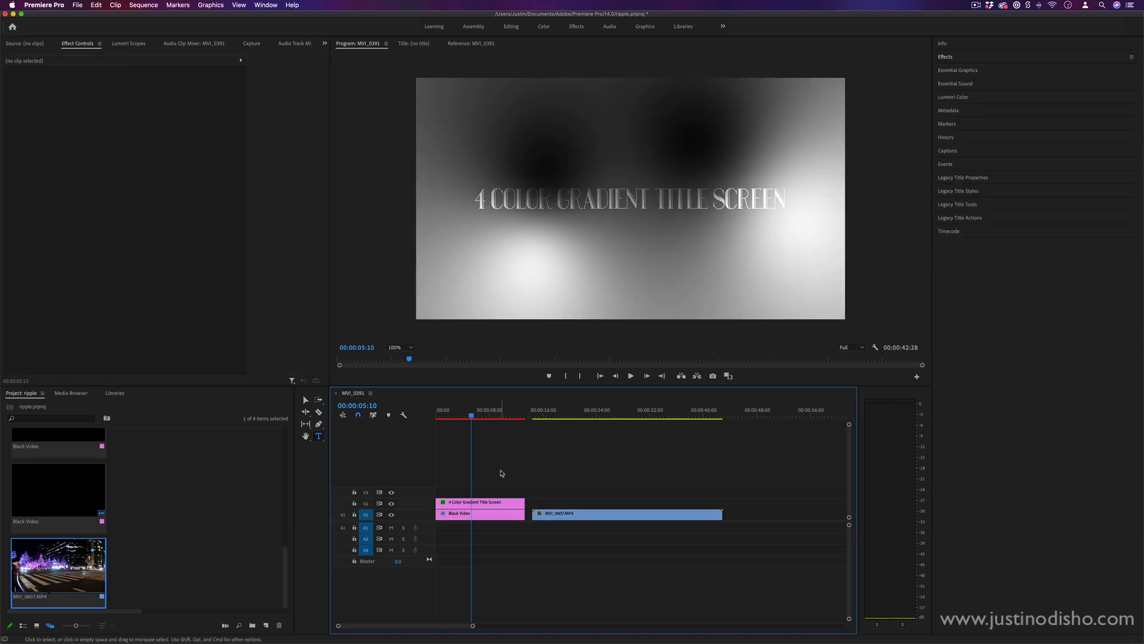
# Step: Move the title and Black Video clips up one track and place MVI_0607.MP4 beneath them at the sequence start
pyautogui.moveTo(500, 473); pyautogui.dragTo(486, 494)
pyautogui.moveTo(655, 515); pyautogui.dragTo(560, 512)
pyautogui.click(527, 506)
# Step: Set the Black Video gradient clip's opacity blend mode to Multiply over the street footage
pyautogui.click(498, 505)
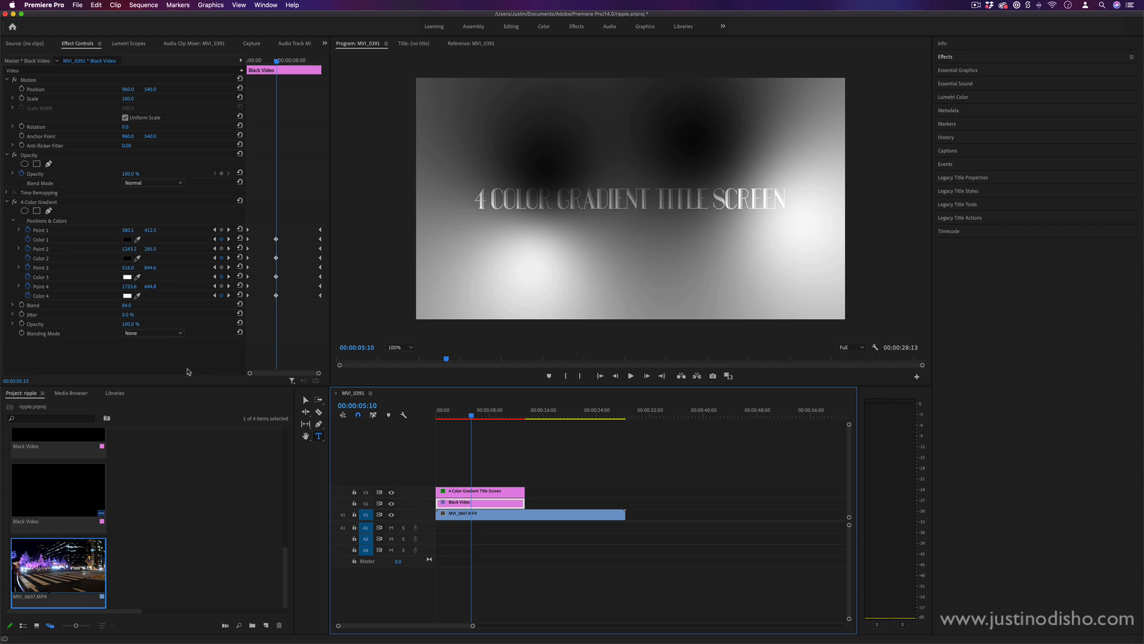
pyautogui.click(153, 183)
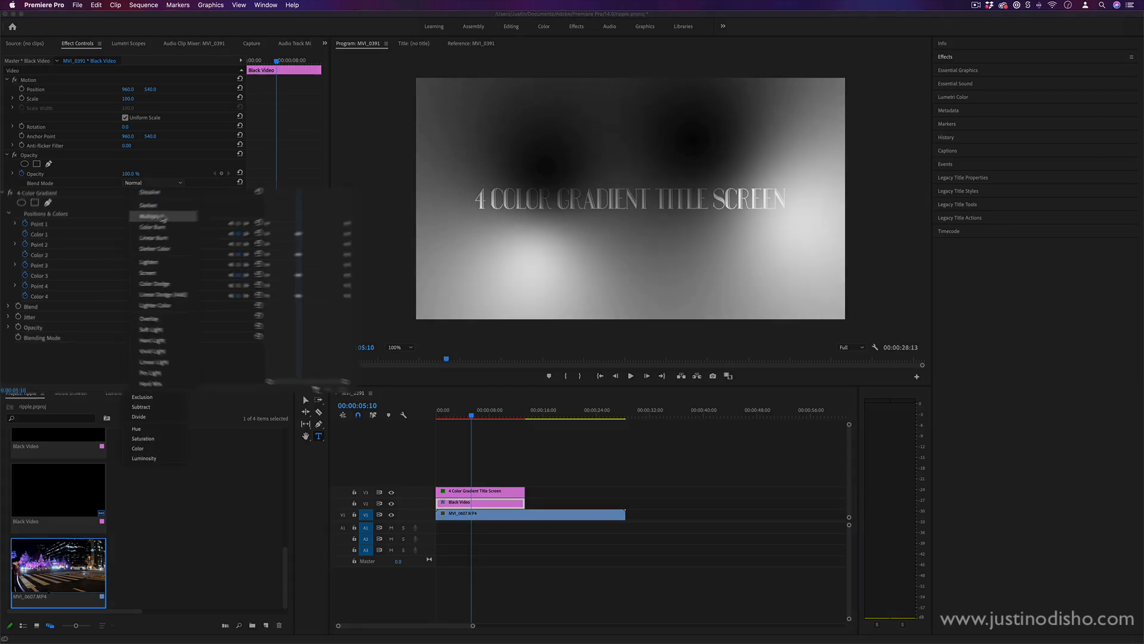
pyautogui.click(203, 271)
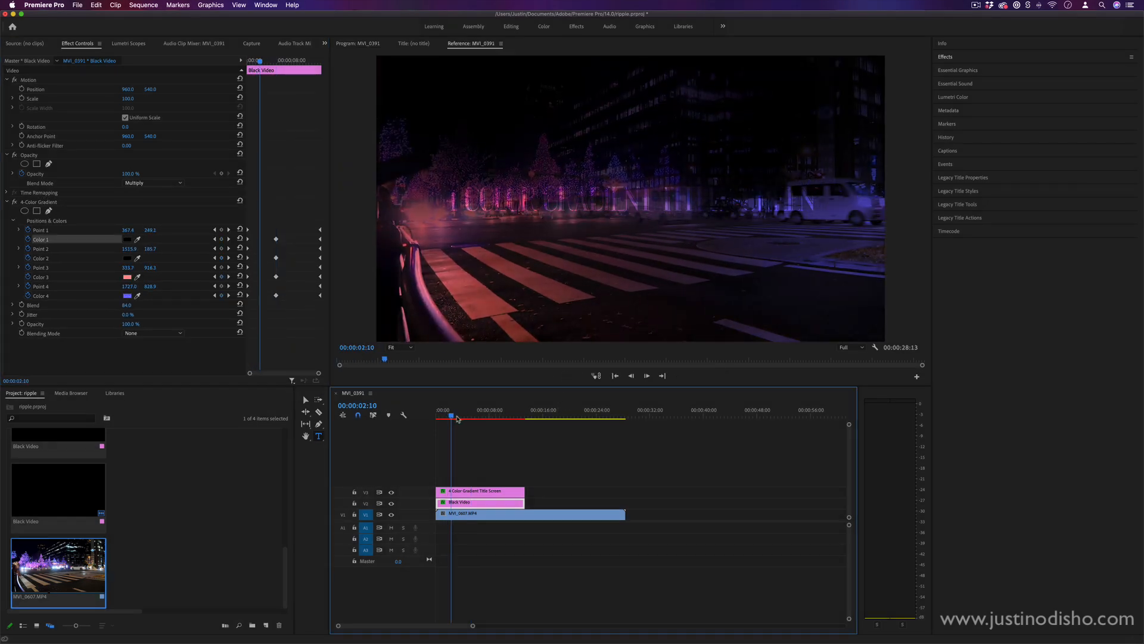
# Step: Return the playhead to the sequence start and delete the title clip from the top track
pyautogui.moveTo(447, 419)
pyautogui.mouseDown()
pyautogui.moveTo(435, 419)
pyautogui.moveTo(534, 430)
pyautogui.moveTo(472, 432)
pyautogui.moveTo(519, 414)
pyautogui.moveTo(435, 422)
pyautogui.mouseUp()
pyautogui.click(508, 492)
pyautogui.press('Delete')
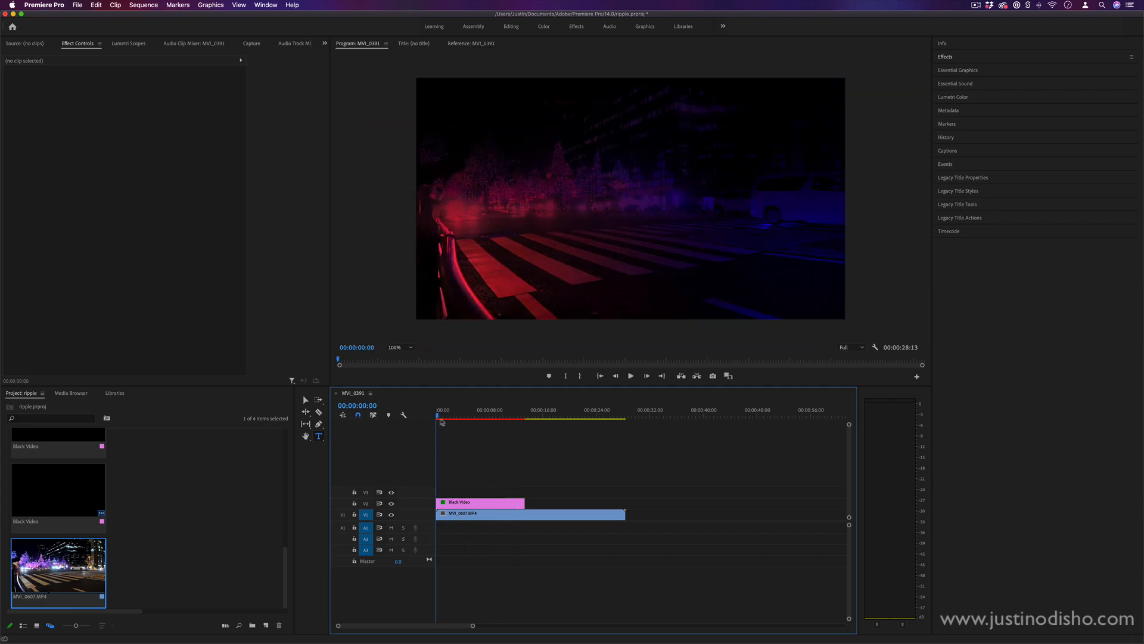